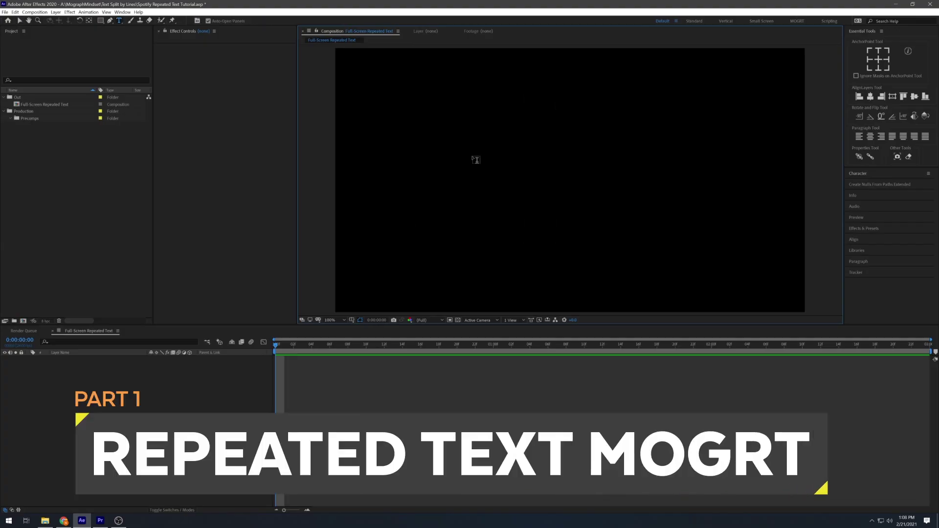
{"action": "type", "text": "Chlo"}
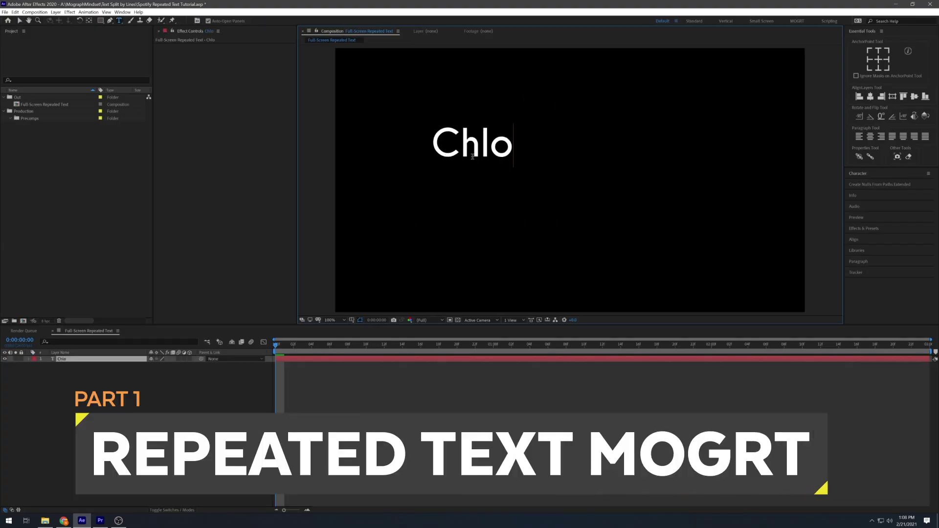
{"action": "type", "text": "e Hall"}
Commit the two-line 'Chloe Hall' text layer and adjust the view of the reference board
{"action": "key", "text": "ctrl+Return"}
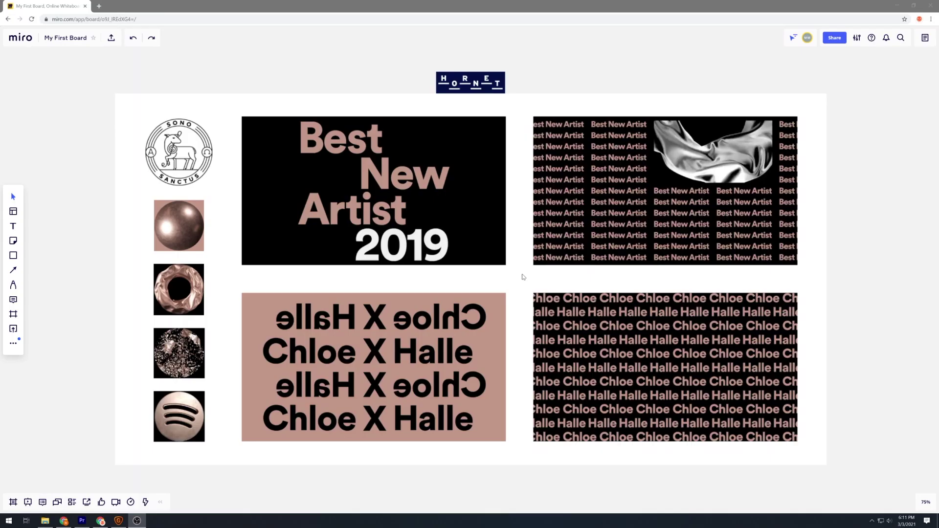
{"action": "left_click_drag", "start_coordinate": [522, 277], "coordinate": [470, 242]}
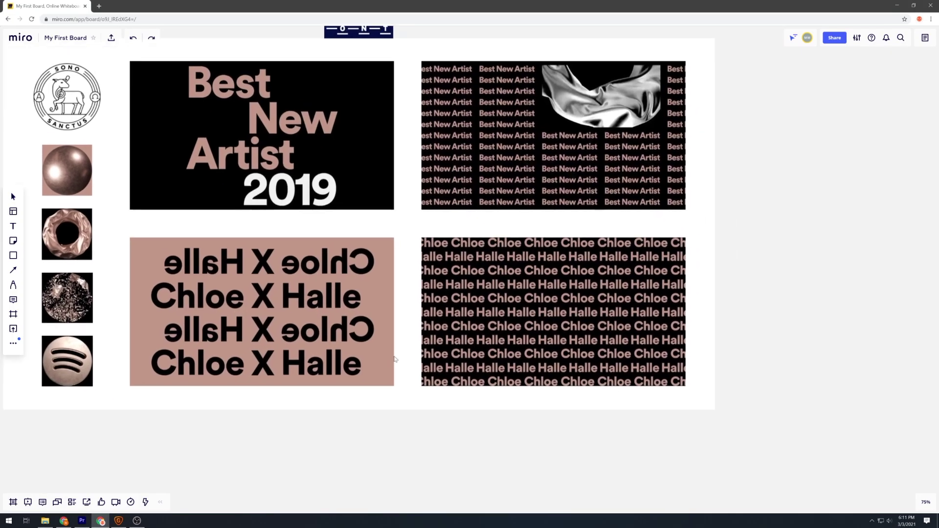
{"action": "scroll", "coordinate": [514, 279], "scroll_direction": "up", "scroll_amount": 4}
{"action": "left_click_drag", "start_coordinate": [539, 280], "coordinate": [510, 250]}
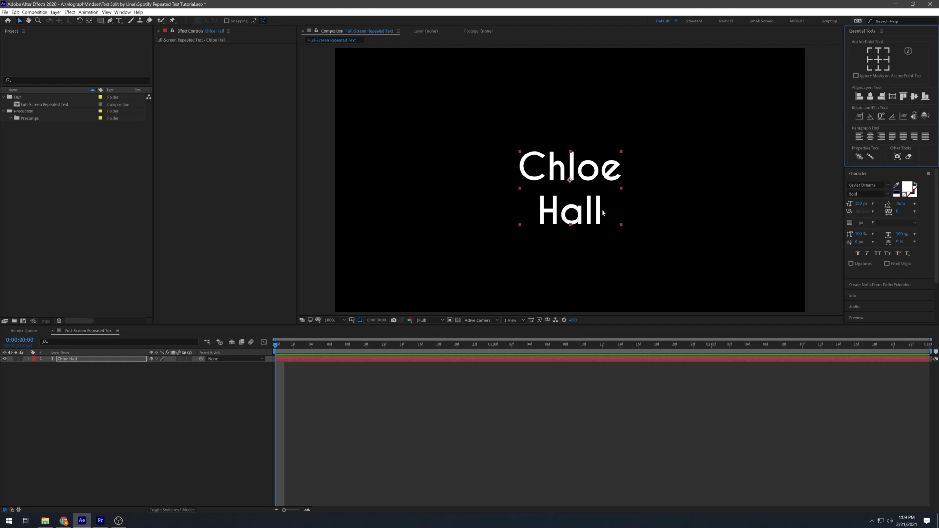
{"action": "left_click_drag", "start_coordinate": [602, 209], "coordinate": [394, 90]}
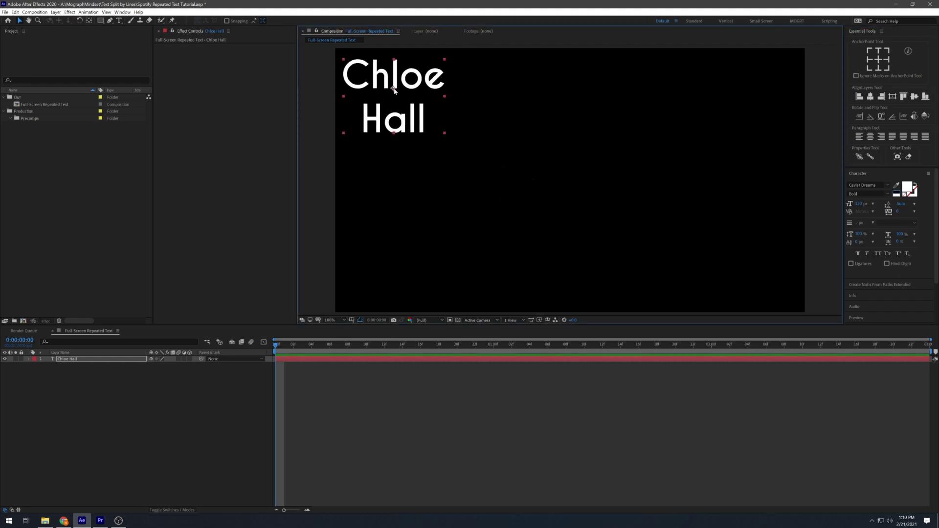
{"action": "left_click", "coordinate": [566, 208]}
{"action": "type", "text": "TEXT LAYER 1"}
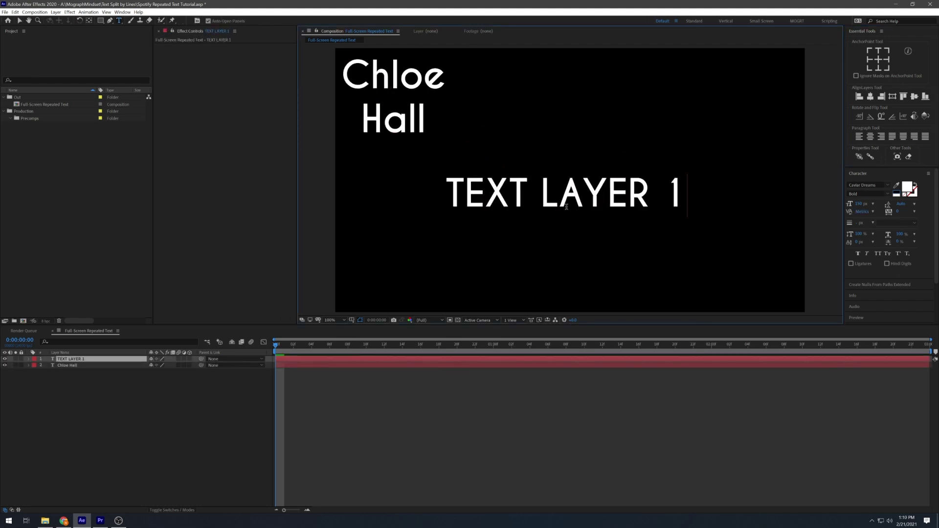
{"action": "right_click", "coordinate": [394, 122]}
{"action": "left_click", "coordinate": [394, 121]}
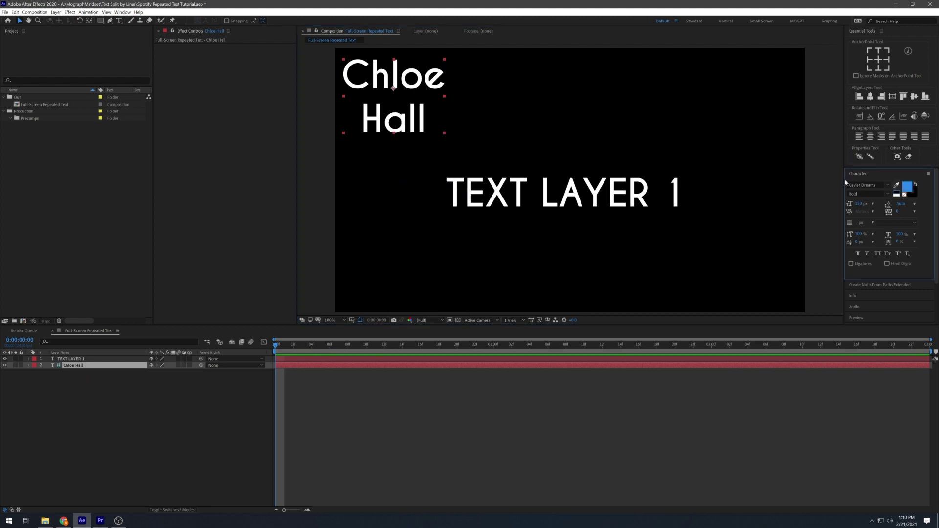
{"action": "left_click", "coordinate": [34, 366]}
{"action": "left_click", "coordinate": [48, 399]}
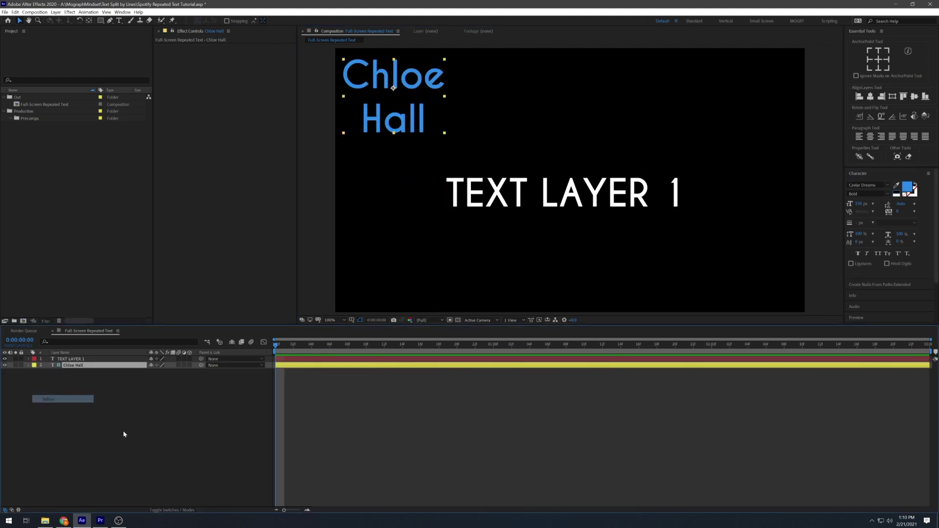
{"action": "left_click_drag", "start_coordinate": [74, 366], "coordinate": [73, 357]}
{"action": "left_click", "coordinate": [243, 415]}
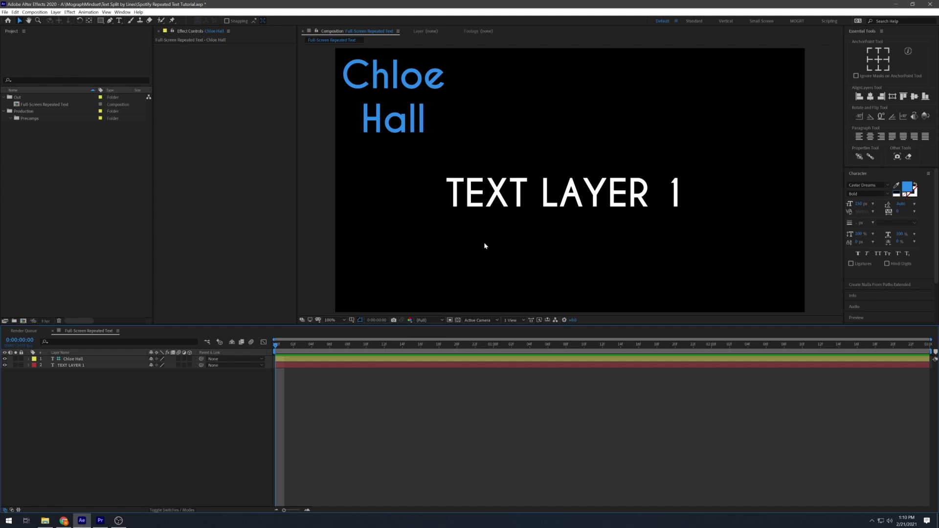
Pick-whip TEXT LAYER 1's Source Text expression to the Chloe Hall layer
{"action": "key", "text": "ctrl+a"}
{"action": "type", "text": "source"}
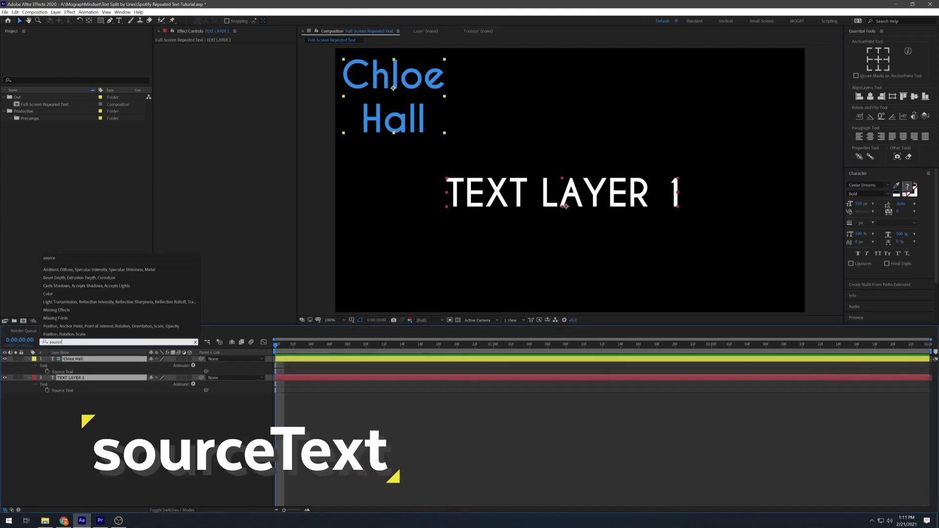
{"action": "key", "text": "Return"}
{"action": "left_click_drag", "start_coordinate": [168, 397], "coordinate": [74, 359]}
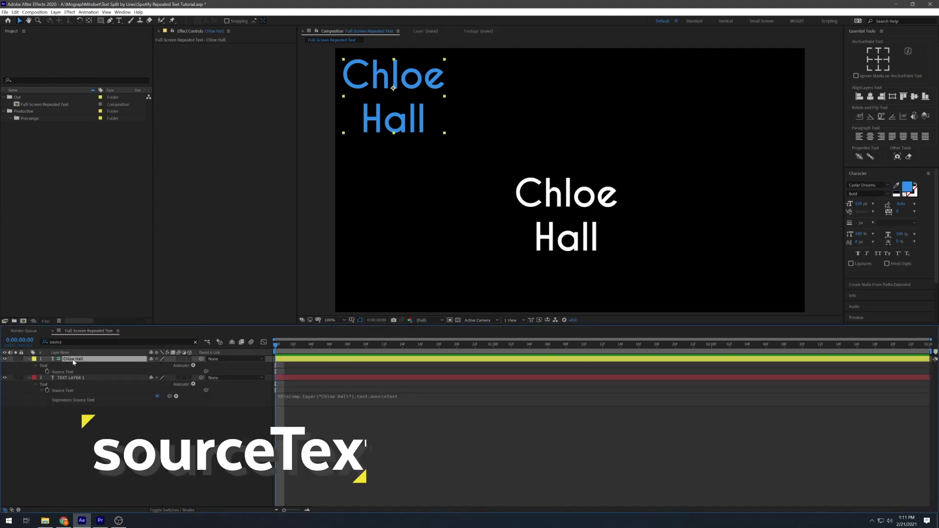
{"action": "type", "text": "GUIDE TEXT"}
{"action": "key", "text": "Return"}
{"action": "double_click", "coordinate": [397, 85]}
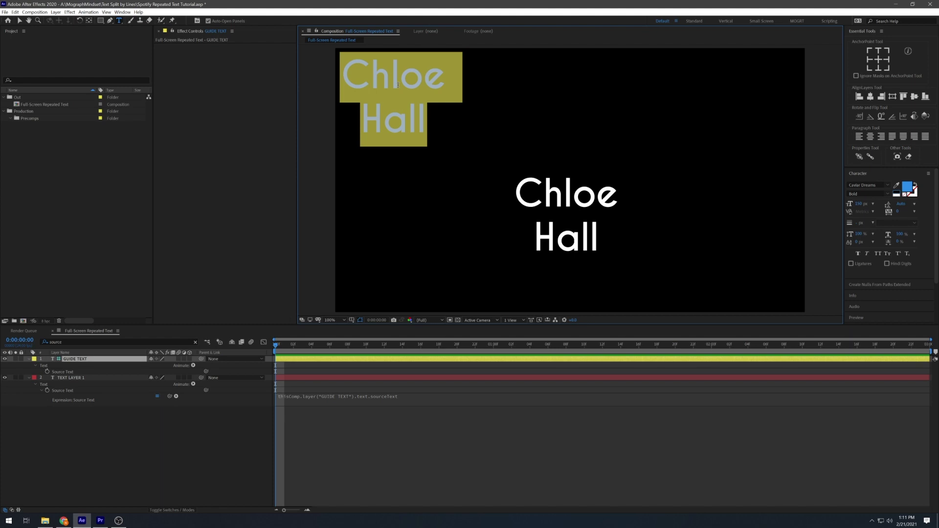
{"action": "type", "text": "RIGHT"}
{"action": "key", "text": "ctrl+z"}
{"action": "key", "text": "BackSpace"}
{"action": "type", "text": "Hall"}
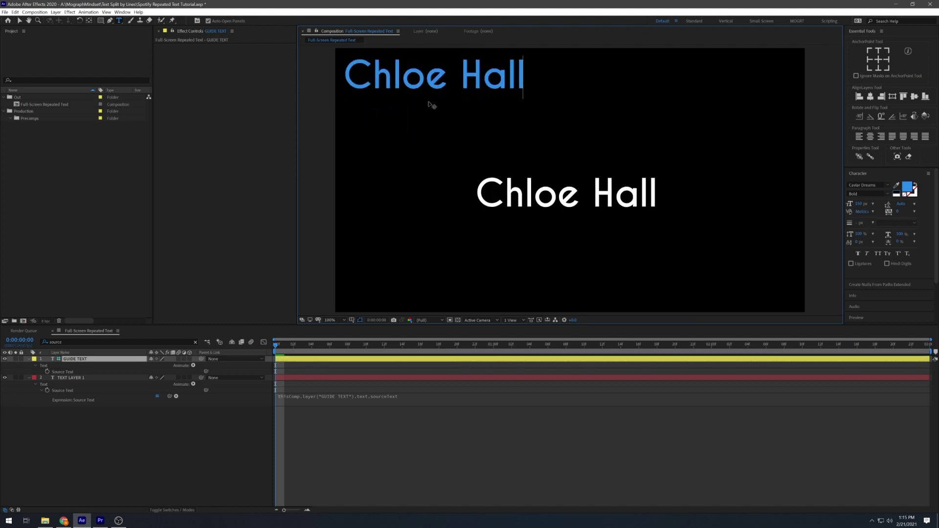
{"action": "type", "text": " is my friend"}
{"action": "key", "text": "KP_Enter"}
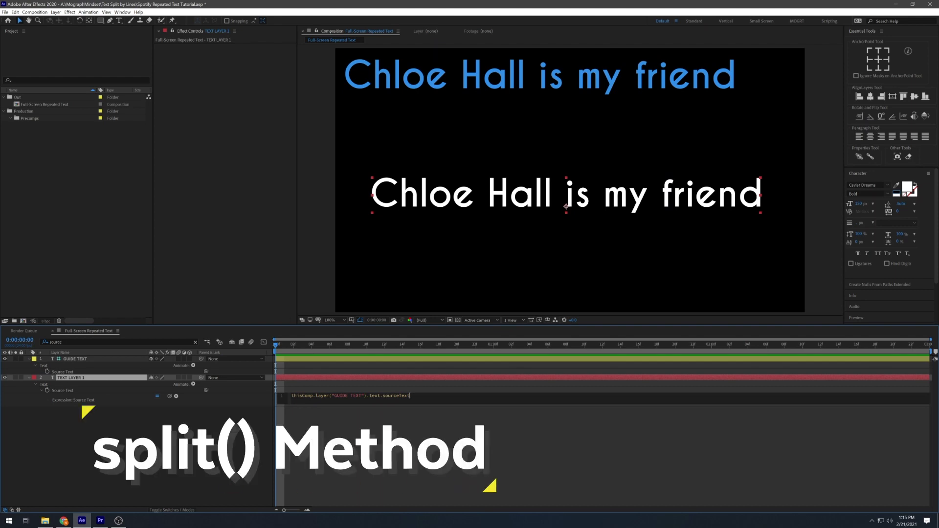
{"action": "type", "text": ".split"}
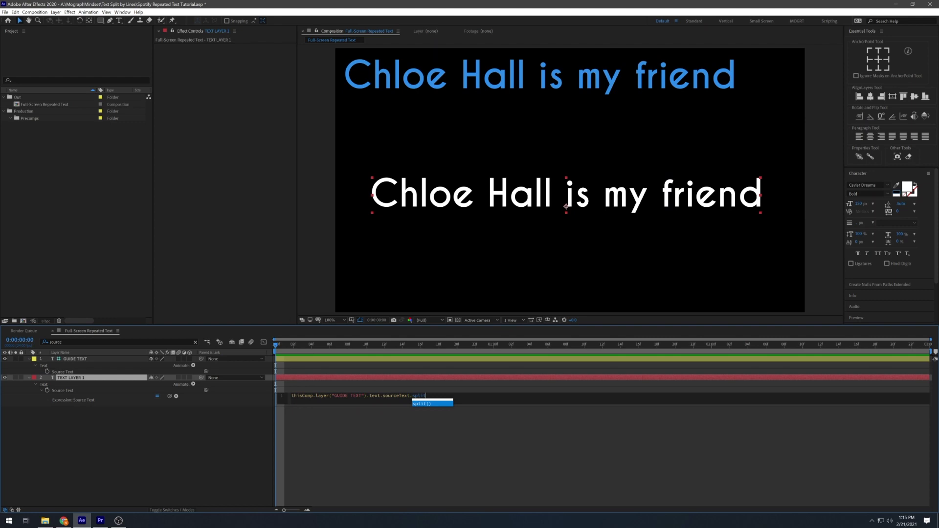
{"action": "type", "text": "("}
{"action": "type", "text": "\""}
Append .split(" ")[0] to TEXT LAYER 1's Source Text expression so it shows the first word
{"action": "left_click", "coordinate": [460, 191]}
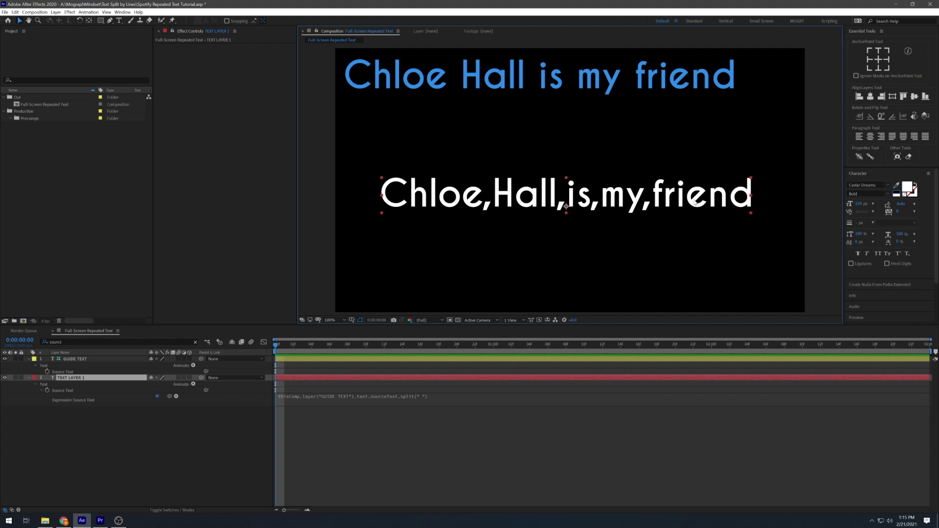
{"action": "left_click", "coordinate": [441, 396]}
{"action": "type", "text": "["}
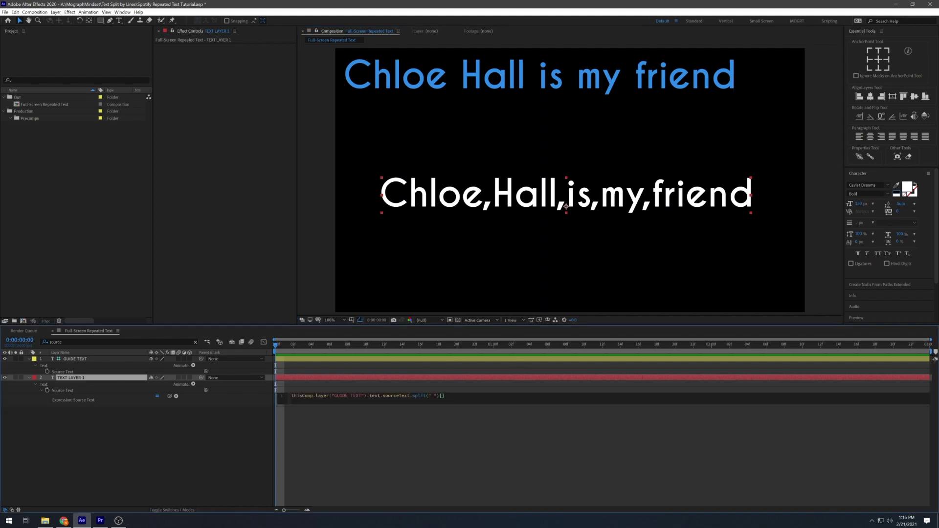
{"action": "type", "text": "0"}
{"action": "left_click", "coordinate": [451, 418]}
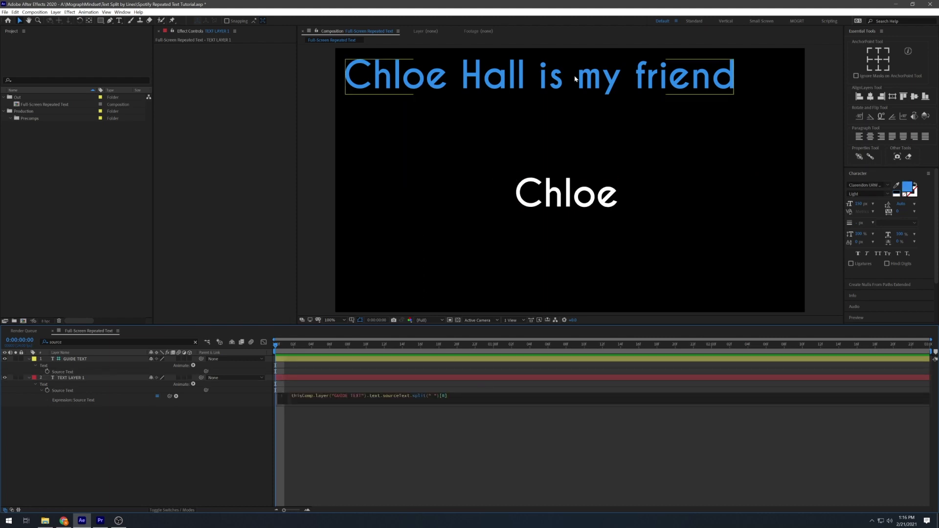
{"action": "left_click", "coordinate": [443, 395]}
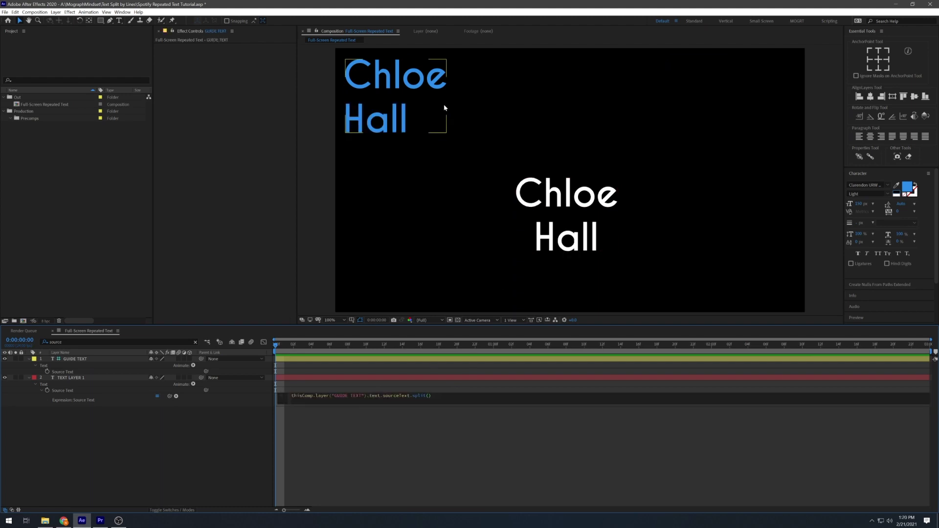
{"action": "type", "text": "\"\\r\")"}
{"action": "type", "text": "[0"}
Change the expression to split("\r")[0] so TEXT LAYER 1 shows Chloe
{"action": "left_click", "coordinate": [444, 108]}
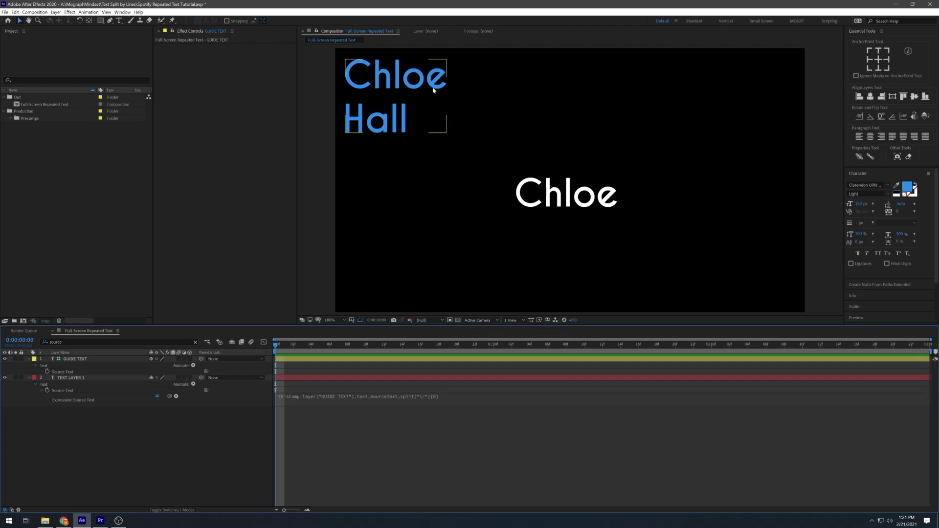
{"action": "left_click", "coordinate": [435, 399]}
{"action": "left_click", "coordinate": [477, 382]}
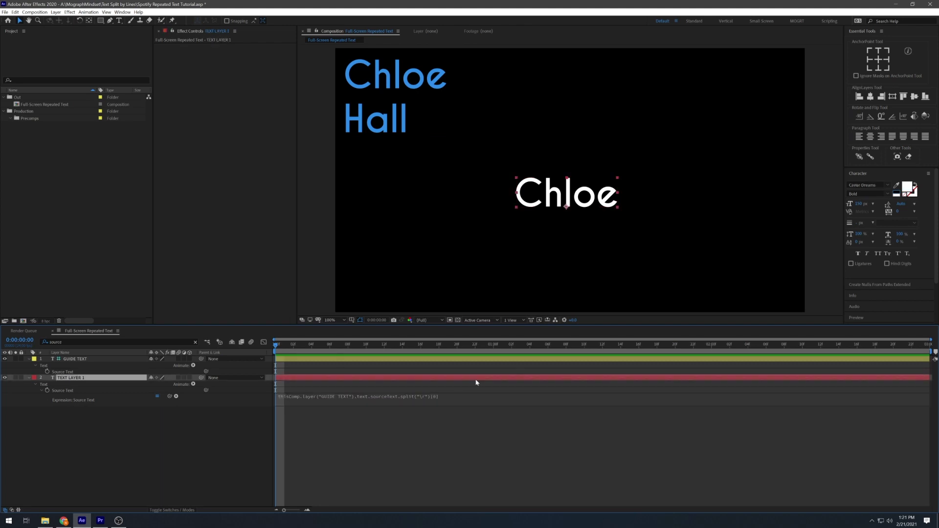
Duplicate it as TEXT LAYER 2 with the split index set to [1], showing Hall
{"action": "key", "text": "ctrl+d"}
{"action": "key", "text": "e"}
{"action": "key", "text": "e"}
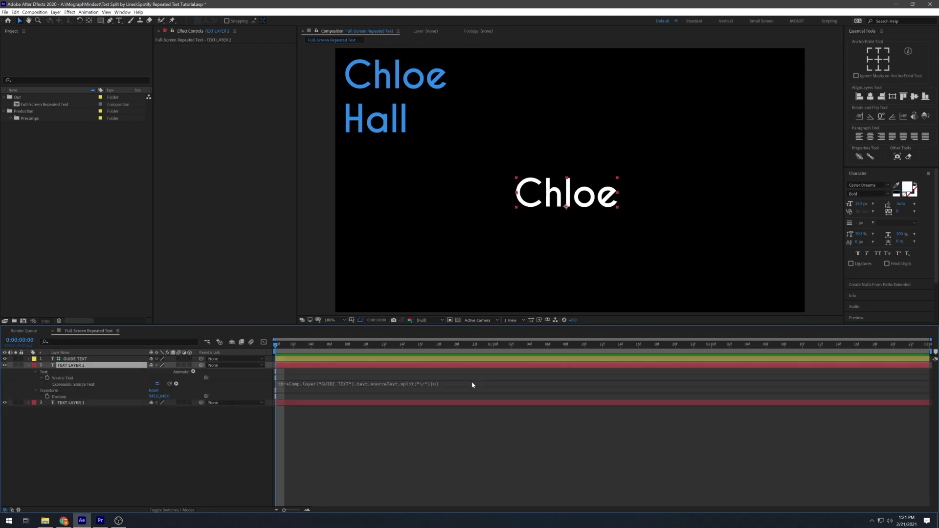
{"action": "left_click", "coordinate": [451, 382]}
{"action": "type", "text": "1]"}
{"action": "key", "text": "KP_Enter"}
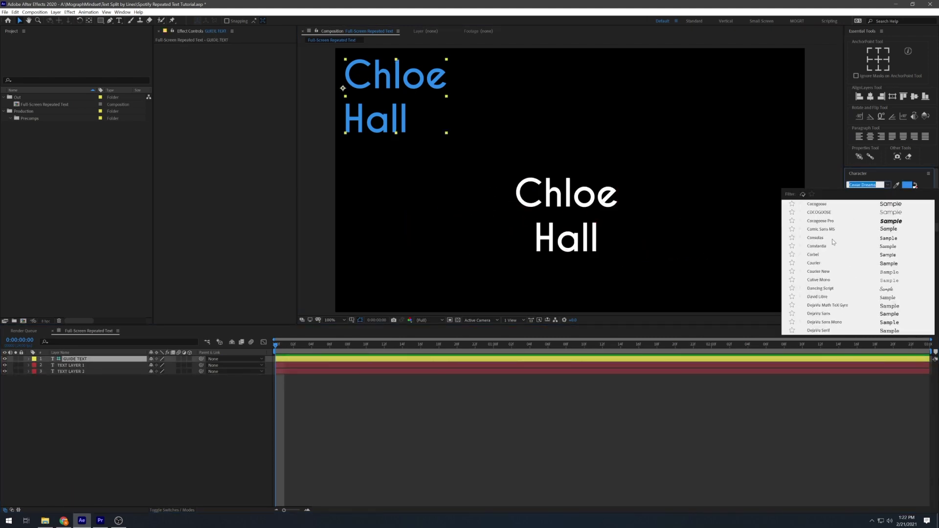
Change the guide text's font in the Character panel and delete the Hall layer, TEXT LAYER 2
{"action": "left_click", "coordinate": [817, 238]}
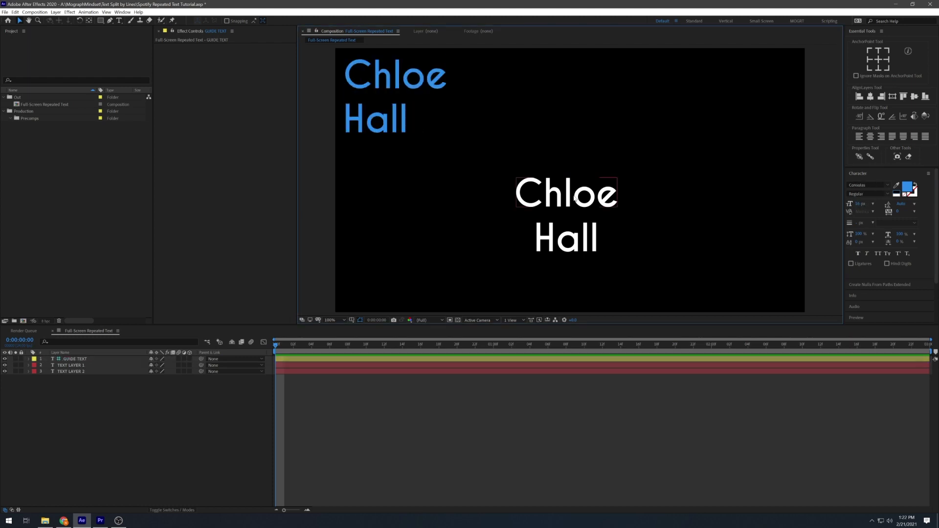
{"action": "left_click", "coordinate": [540, 372]}
{"action": "key", "text": "Delete"}
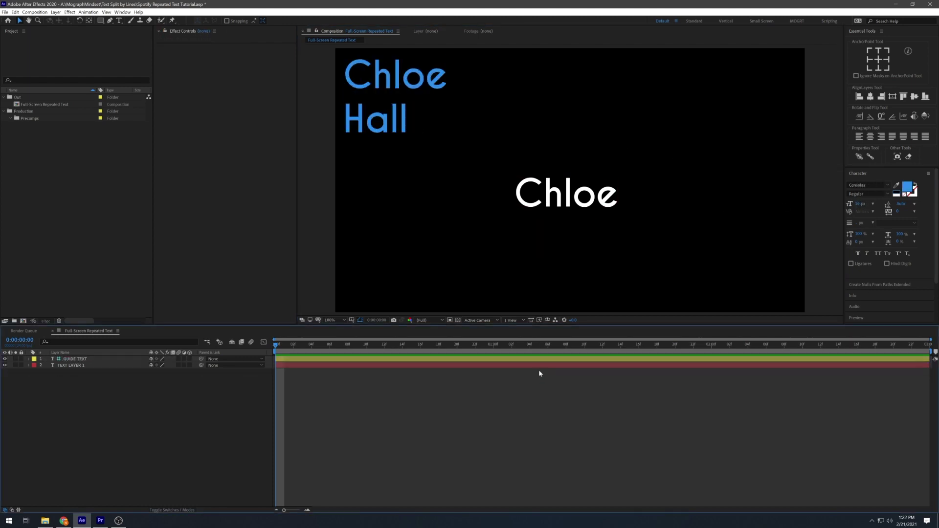
Add a targetStyle variable and targetStyle.setText(targetText) to TEXT LAYER 1's expression
{"action": "left_click", "coordinate": [553, 366]}
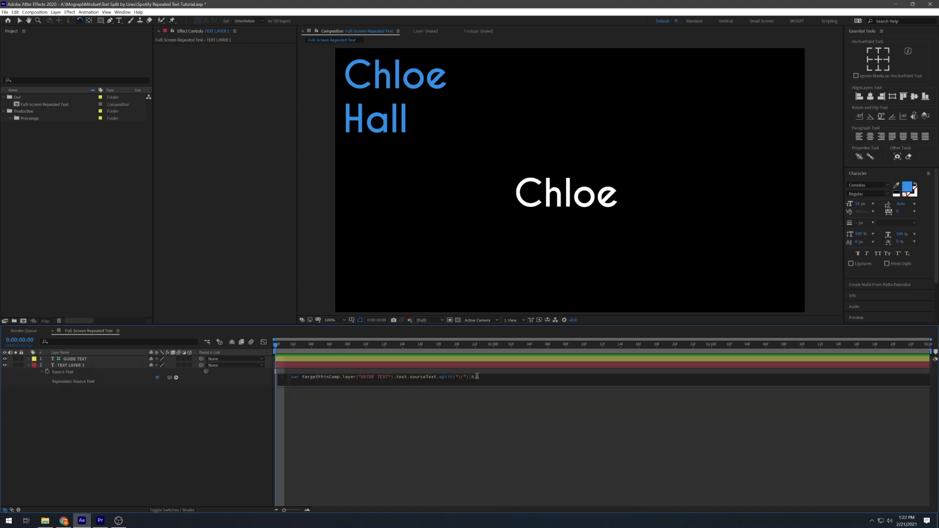
{"action": "left_click", "coordinate": [472, 408]}
{"action": "key", "text": "Return"}
{"action": "type", "text": "var target"}
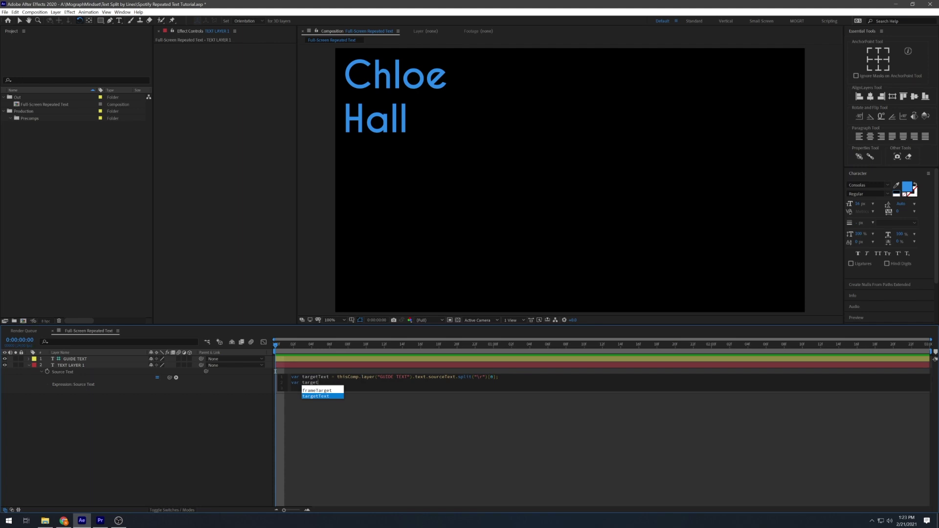
{"action": "type", "text": "Style = thisComp.layer(\"GUIDE TEXT\").text.sourceText"}
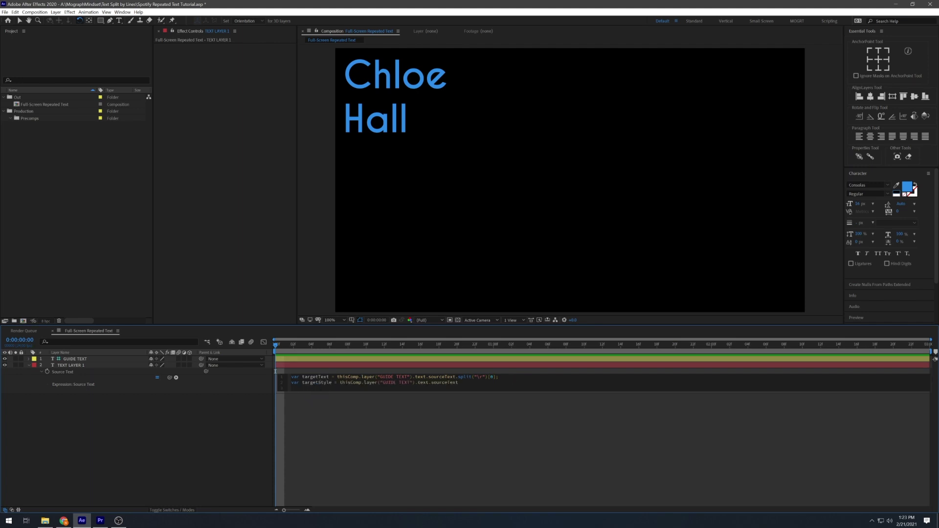
{"action": "type", "text": ".style;"}
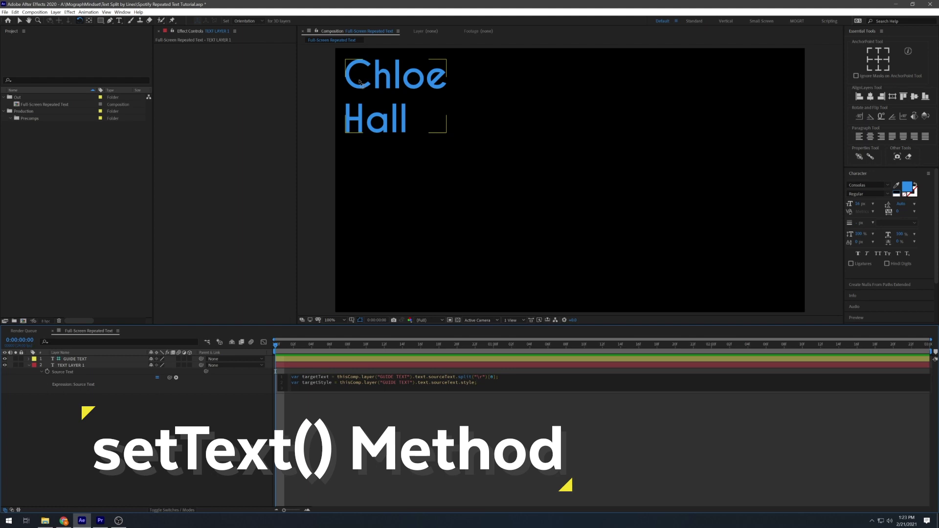
{"action": "key", "text": "Return"}
{"action": "key", "text": "Return"}
{"action": "type", "text": "targetStyle"}
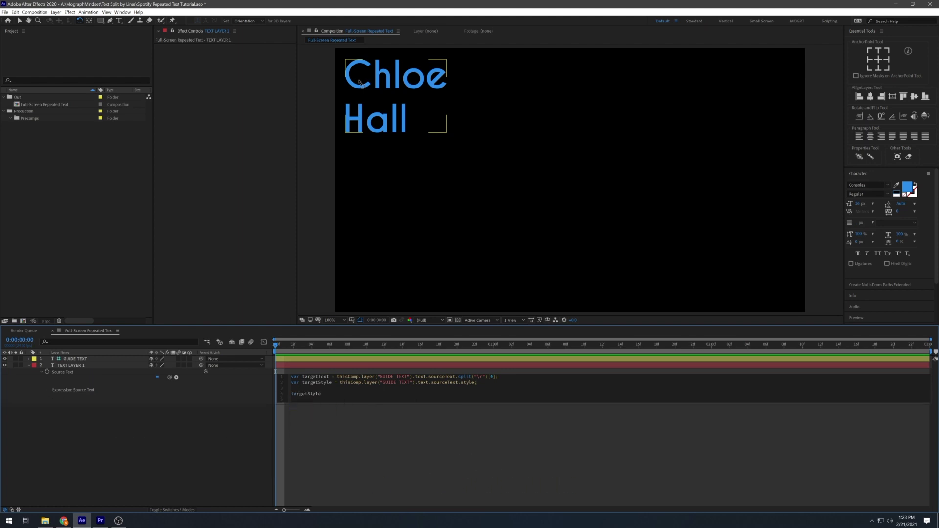
{"action": "type", "text": ".setT"}
{"action": "key", "text": "Return"}
{"action": "type", "text": "targetText"}
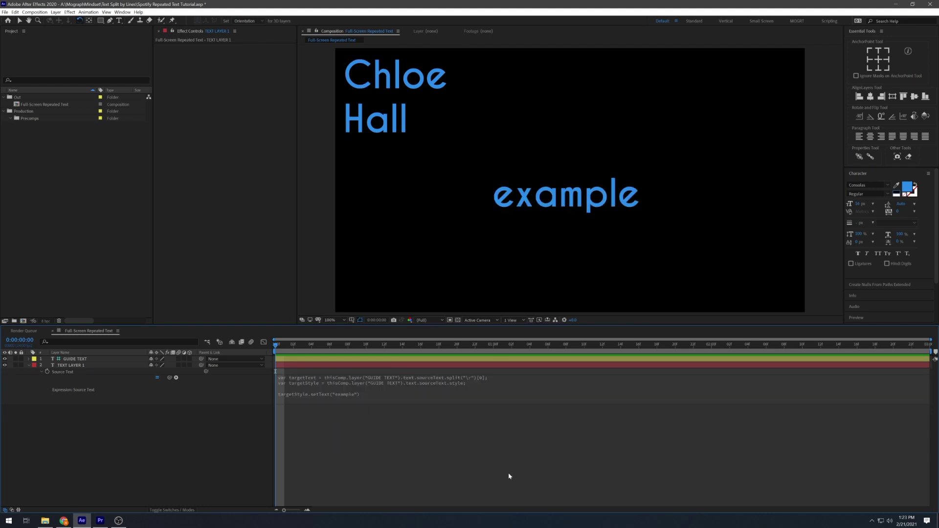
{"action": "left_click", "coordinate": [508, 473]}
{"action": "left_click", "coordinate": [368, 438]}
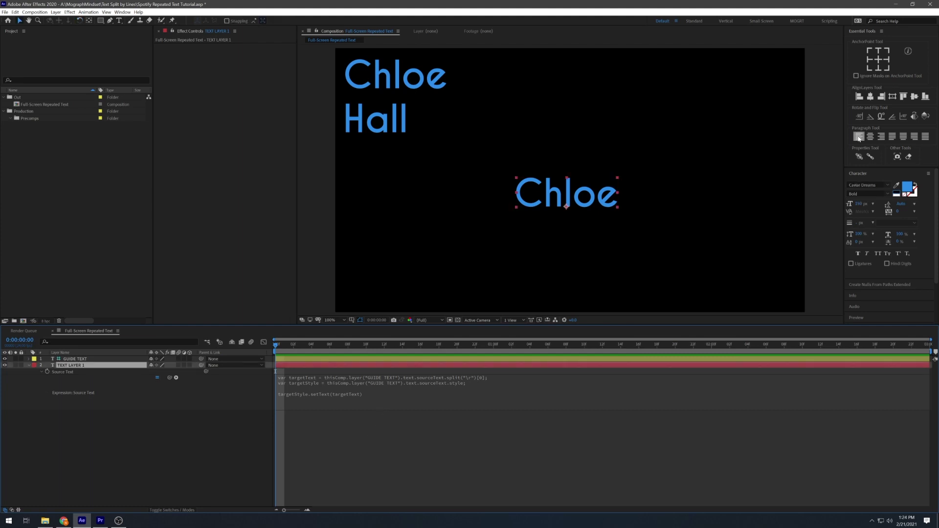
Left-align the Chloe layer, fill it white, and begin a 'var newText =' expression line
{"action": "left_click", "coordinate": [860, 137]}
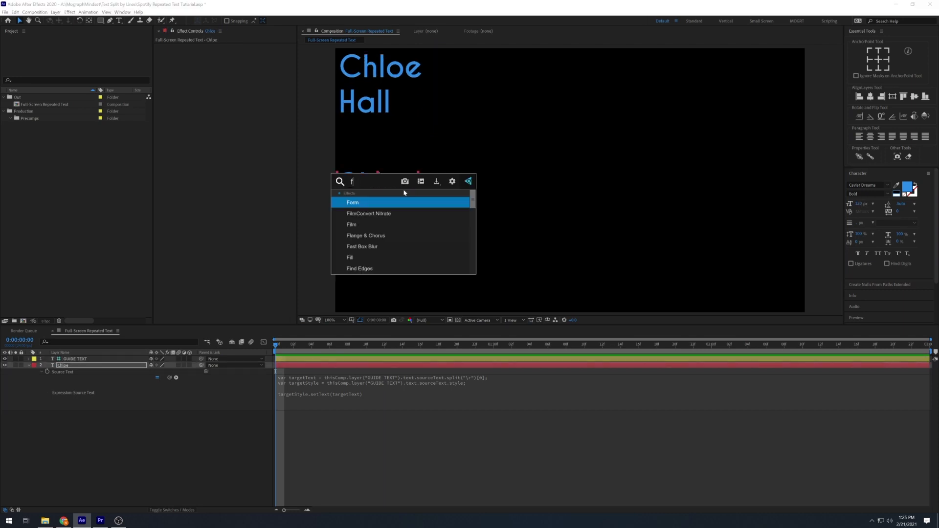
{"action": "left_click", "coordinate": [235, 68]}
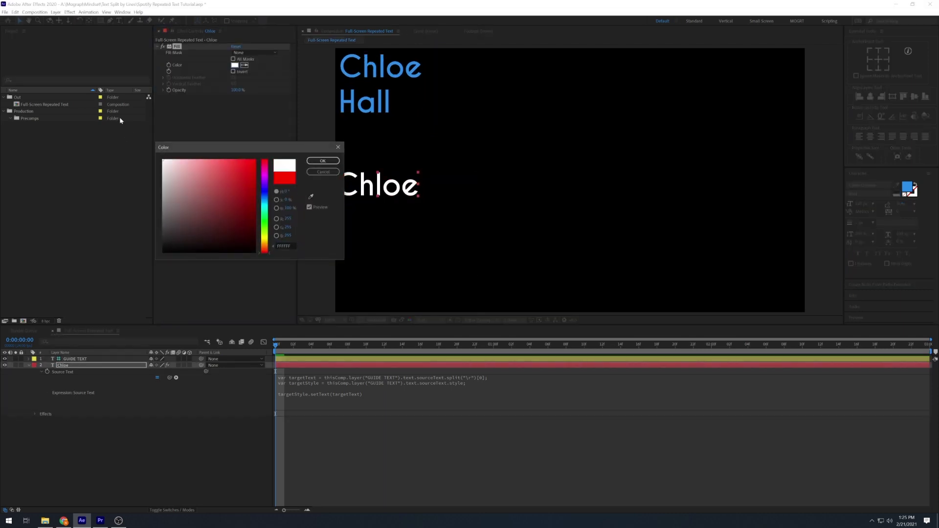
{"action": "left_click", "coordinate": [400, 187]}
{"action": "key", "text": "Return"}
{"action": "key", "text": "Return"}
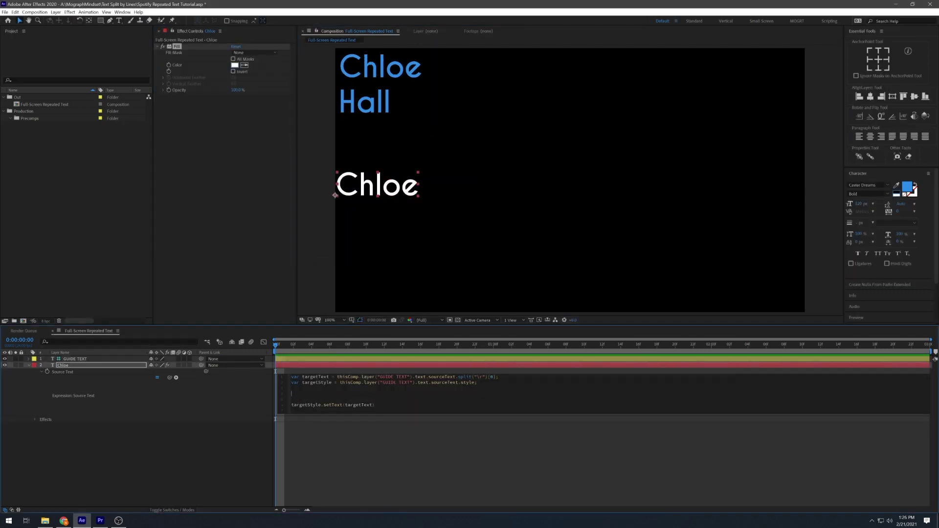
{"action": "type", "text": "var newText = ta"}
{"action": "type", "text": "rget"}
Set newText to targetText and pass newText into setText
{"action": "key", "text": "Return"}
{"action": "double_click", "coordinate": [311, 394]}
{"action": "key", "text": "ctrl+c"}
{"action": "double_click", "coordinate": [358, 405]}
{"action": "key", "text": "ctrl+v"}
{"action": "left_click", "coordinate": [354, 427]}
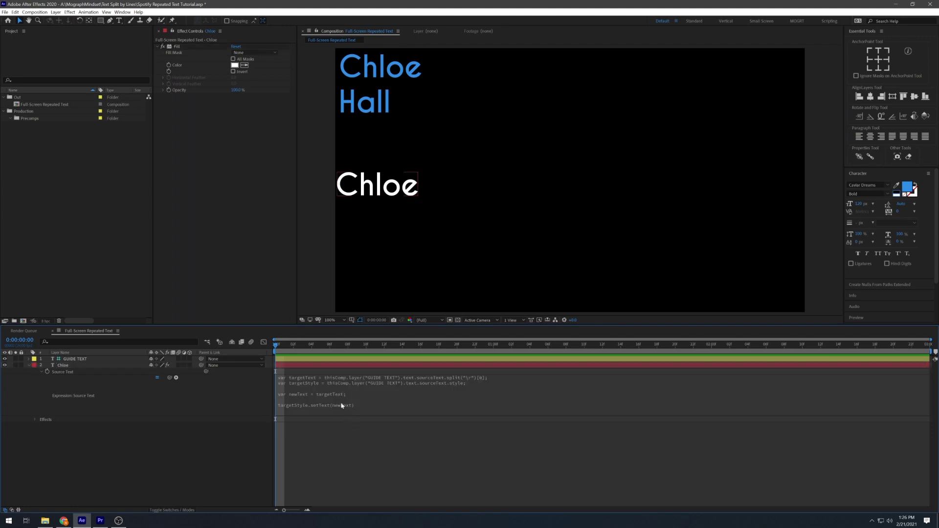
Replace the test number 10 so newText equals targetText + targetText
{"action": "left_click", "coordinate": [311, 380]}
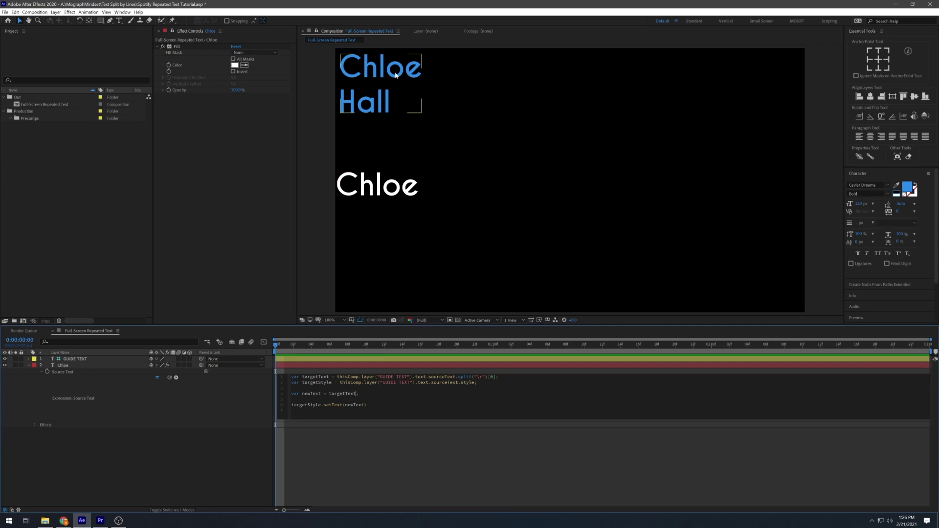
{"action": "type", "text": "+"}
{"action": "left_click", "coordinate": [376, 435]}
{"action": "left_click", "coordinate": [340, 398]}
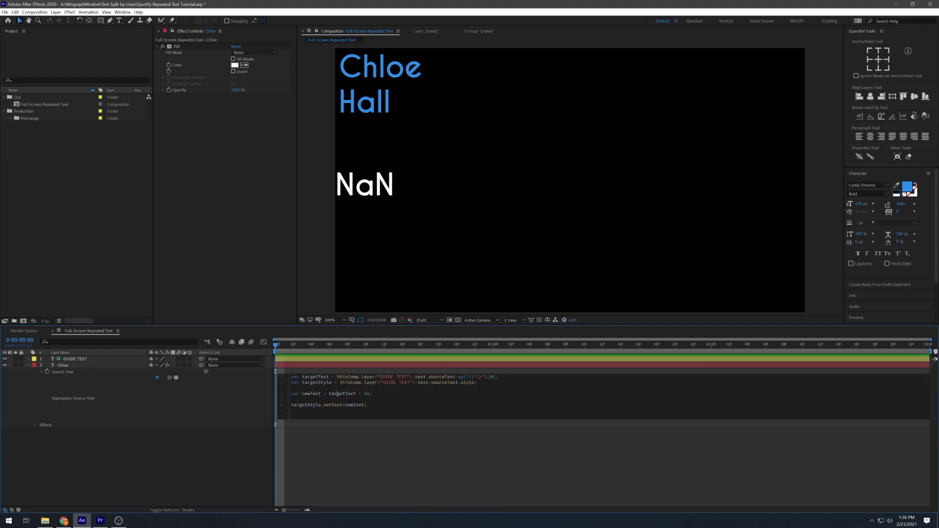
{"action": "double_click", "coordinate": [355, 394]}
{"action": "left_click", "coordinate": [371, 393]}
{"action": "key", "text": "BackSpace"}
{"action": "key", "text": "BackSpace"}
{"action": "type", "text": "ta"}
{"action": "key", "text": "Return"}
{"action": "left_click", "coordinate": [405, 446]}
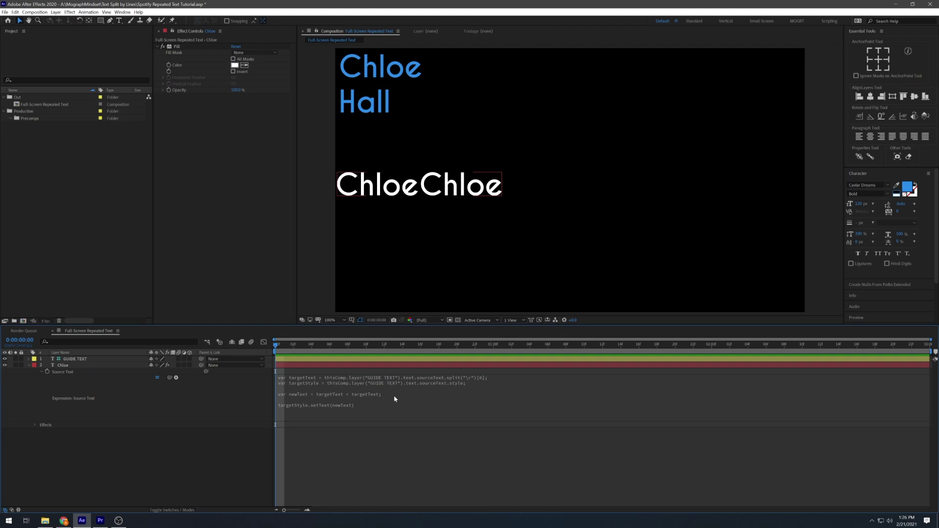
Replace '+ targetText' with .repeat(5) so Chloe appears five times
{"action": "left_click", "coordinate": [388, 400]}
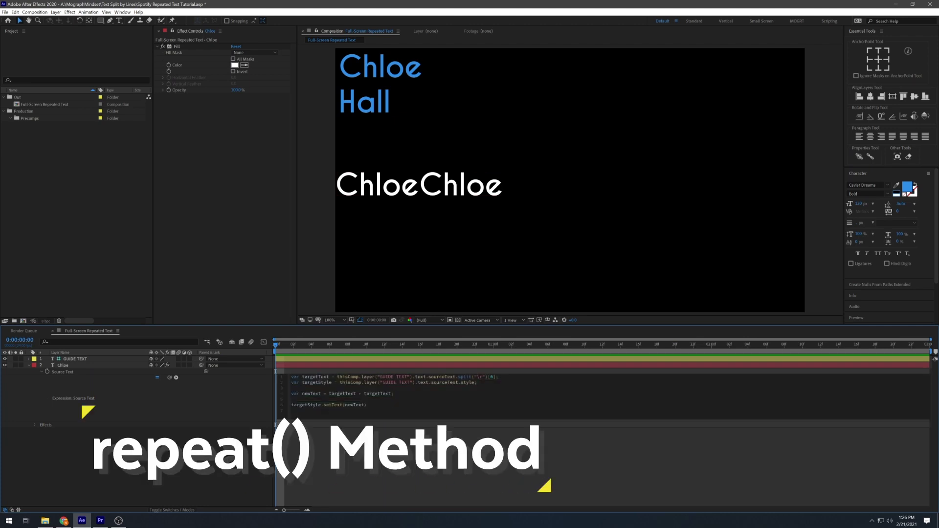
{"action": "left_click_drag", "start_coordinate": [392, 393], "coordinate": [357, 393]}
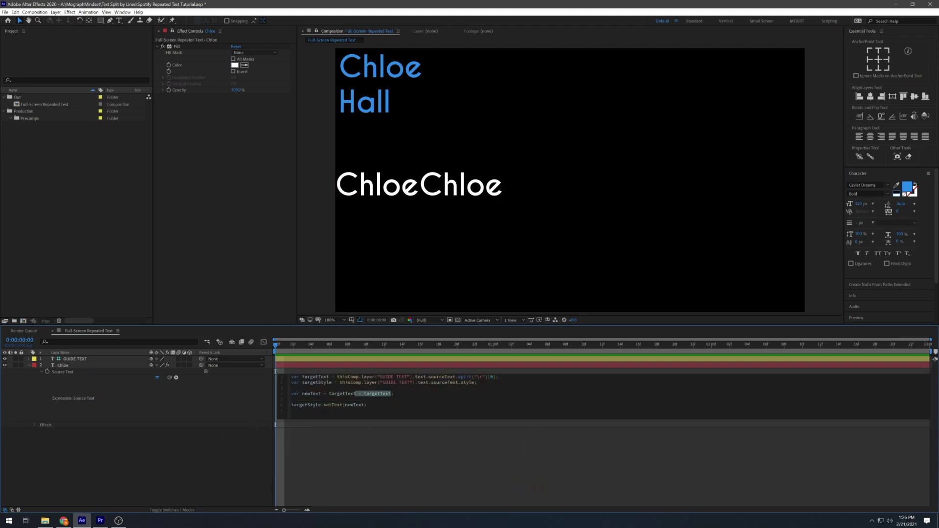
{"action": "type", "text": ".repeat("}
{"action": "type", "text": "5"}
{"action": "left_click", "coordinate": [389, 456]}
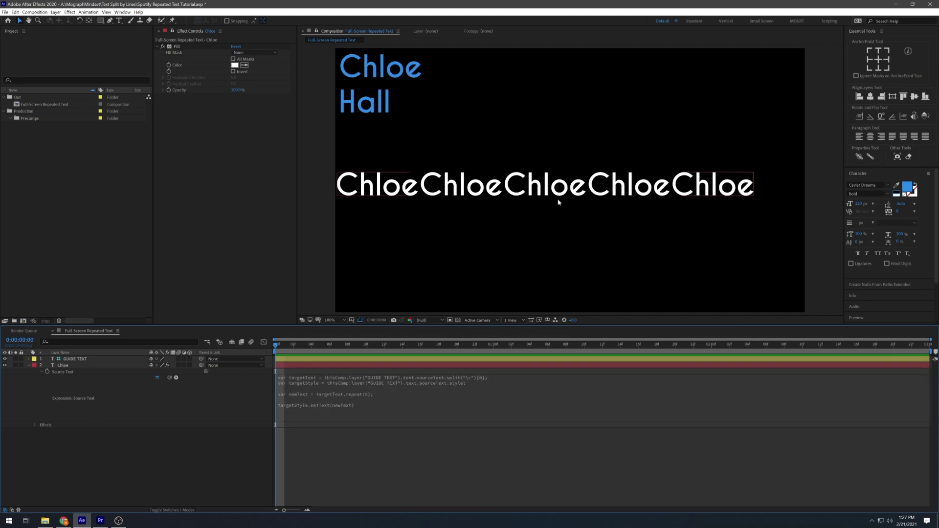
Define newText as targetText plus a space and repeat newText five times
{"action": "left_click", "coordinate": [338, 185]}
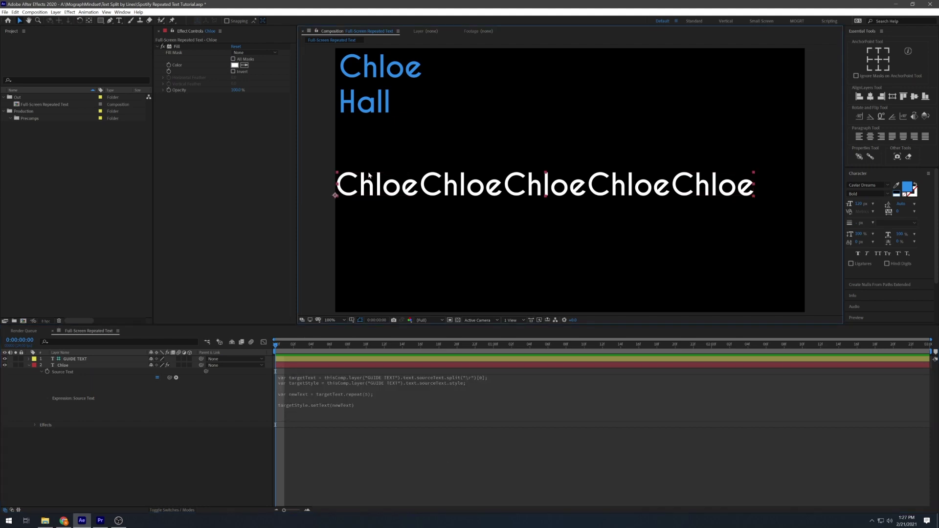
{"action": "left_click", "coordinate": [369, 409]}
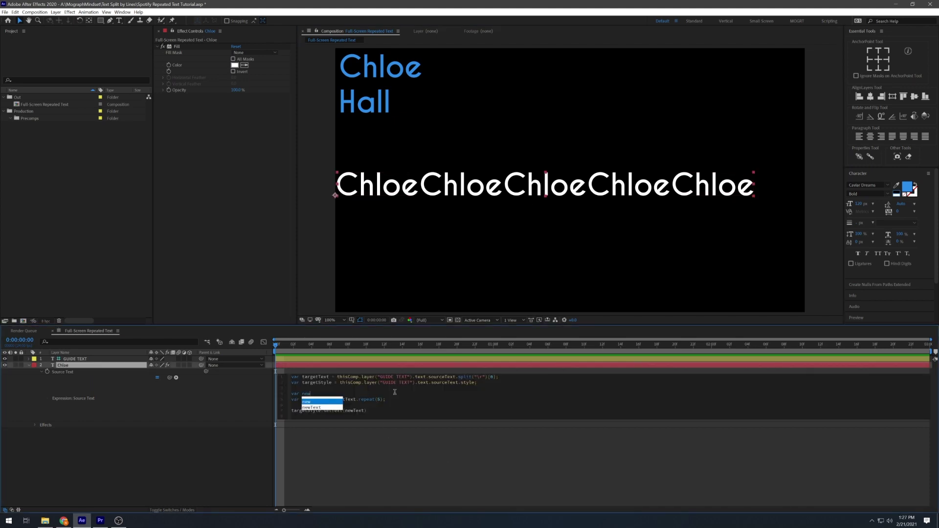
{"action": "type", "text": "var newText"}
{"action": "key", "text": "Return"}
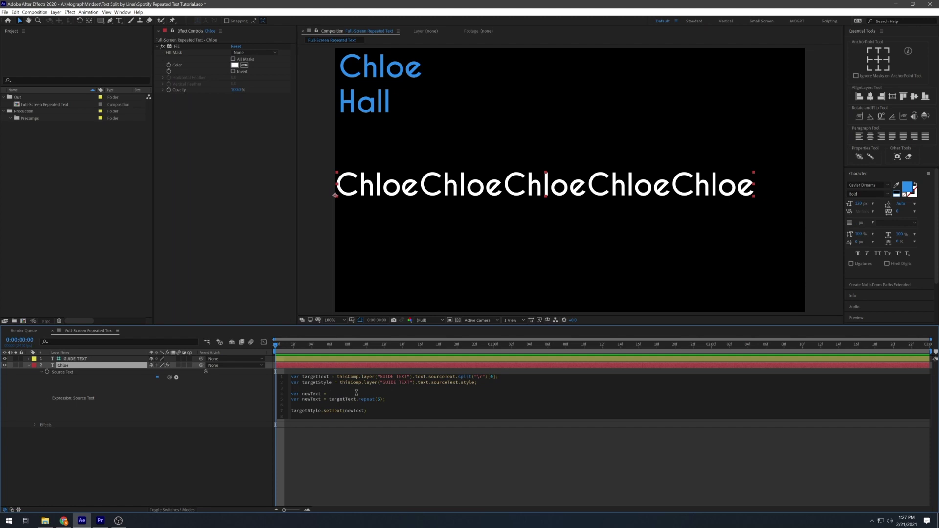
{"action": "type", "text": "targetText + \" \";"}
{"action": "double_click", "coordinate": [345, 400]}
{"action": "type", "text": "newText"}
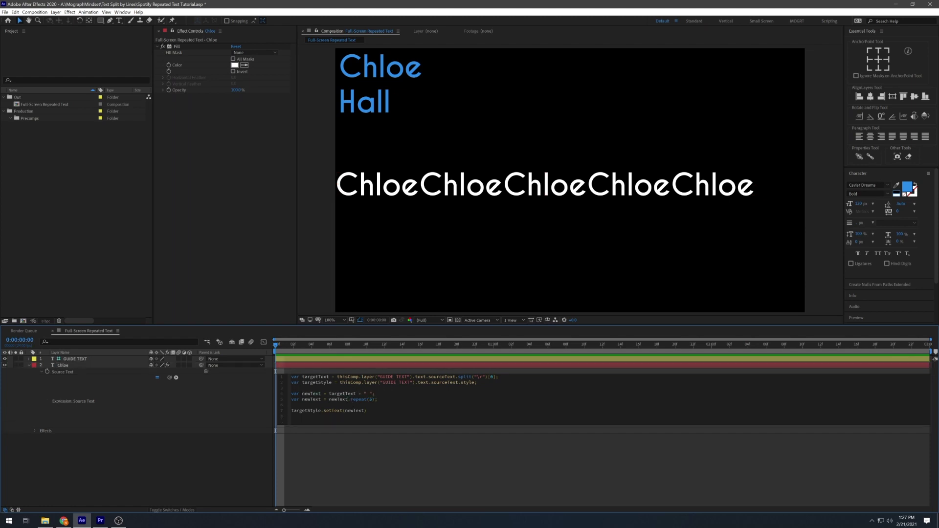
{"action": "left_click", "coordinate": [314, 377]}
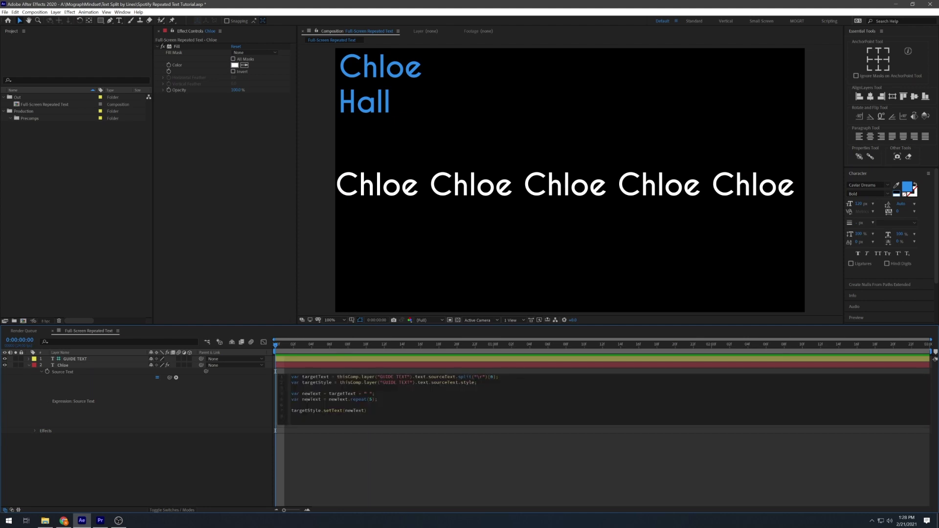
{"action": "left_click", "coordinate": [420, 466]}
Create a purple-labelled guide null layer named CONTROL
{"action": "left_click", "coordinate": [382, 441]}
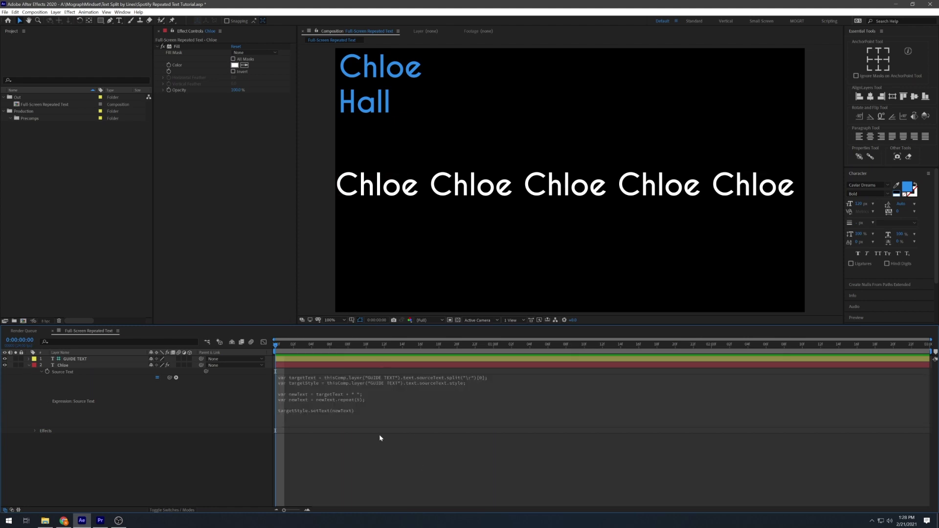
{"action": "key", "text": "ctrl+alt+shift+y"}
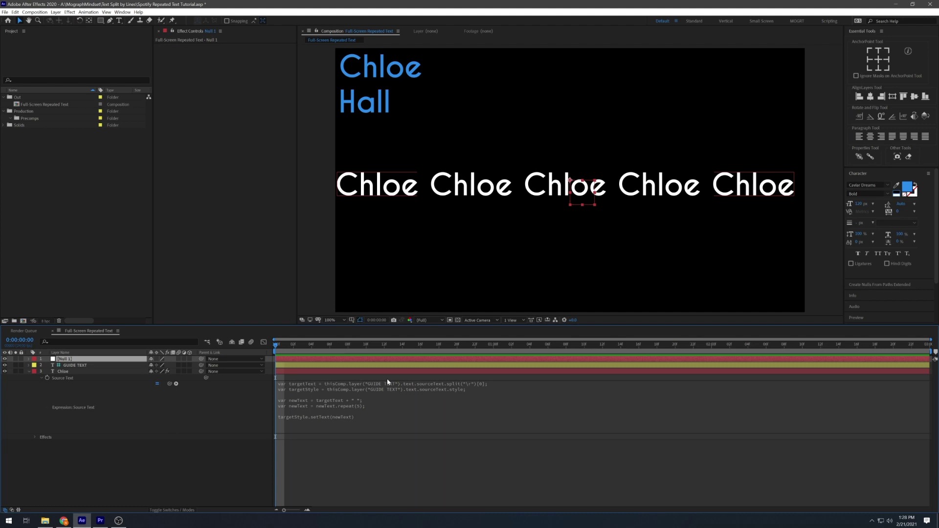
{"action": "key", "text": "Return"}
{"action": "type", "text": "CONTROL"}
{"action": "left_click", "coordinate": [42, 360]}
{"action": "left_click", "coordinate": [62, 454]}
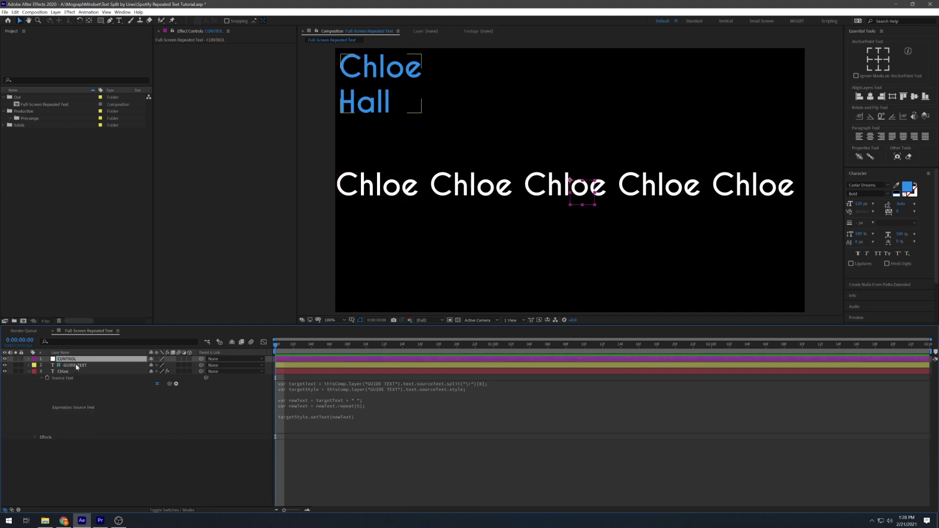
{"action": "right_click", "coordinate": [79, 357]}
{"action": "left_click", "coordinate": [97, 225]}
Add a Word Count slider to CONTROL and link the Chloe expression's wordCount to it
{"action": "key", "text": "ctrl+space"}
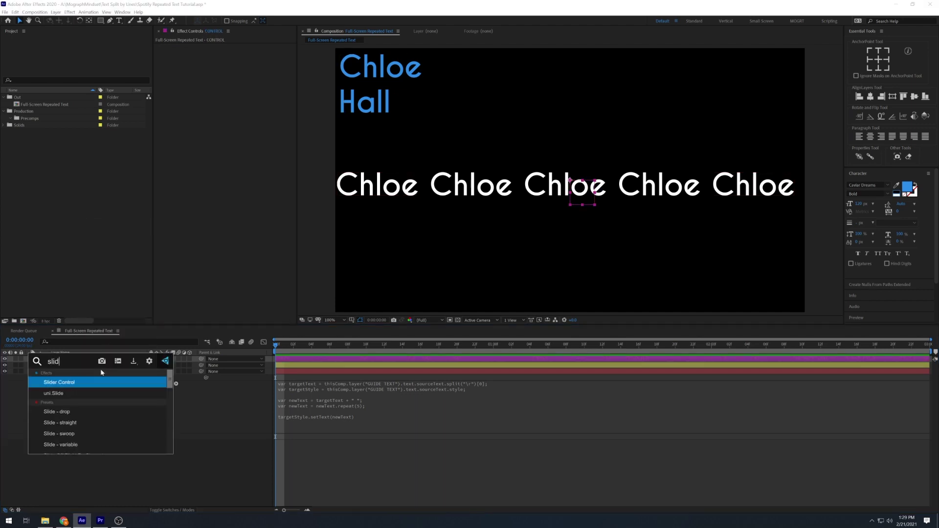
{"action": "type", "text": "slider"}
{"action": "key", "text": "Return"}
{"action": "key", "text": "Return"}
{"action": "type", "text": "Word Count"}
{"action": "key", "text": "Return"}
{"action": "left_click", "coordinate": [512, 384]}
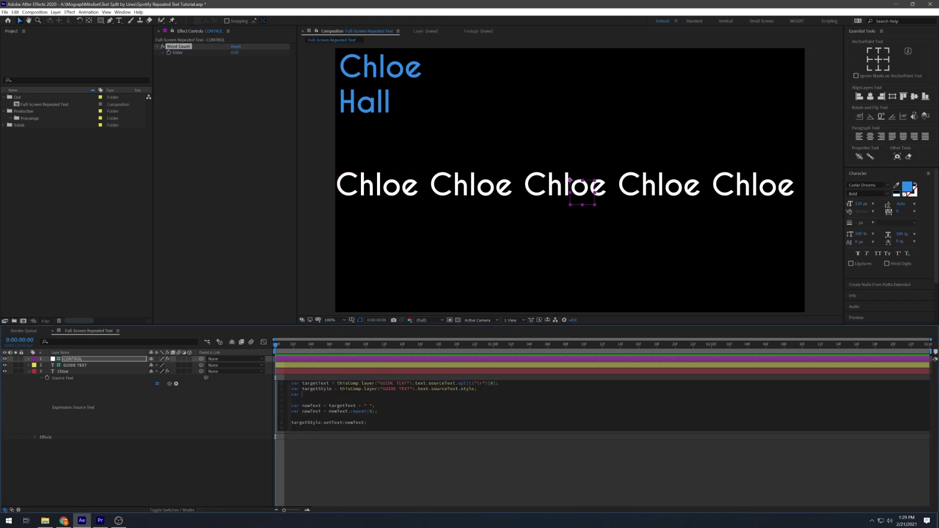
{"action": "type", "text": "var wordCount"}
{"action": "left_click_drag", "start_coordinate": [176, 384], "coordinate": [181, 52]}
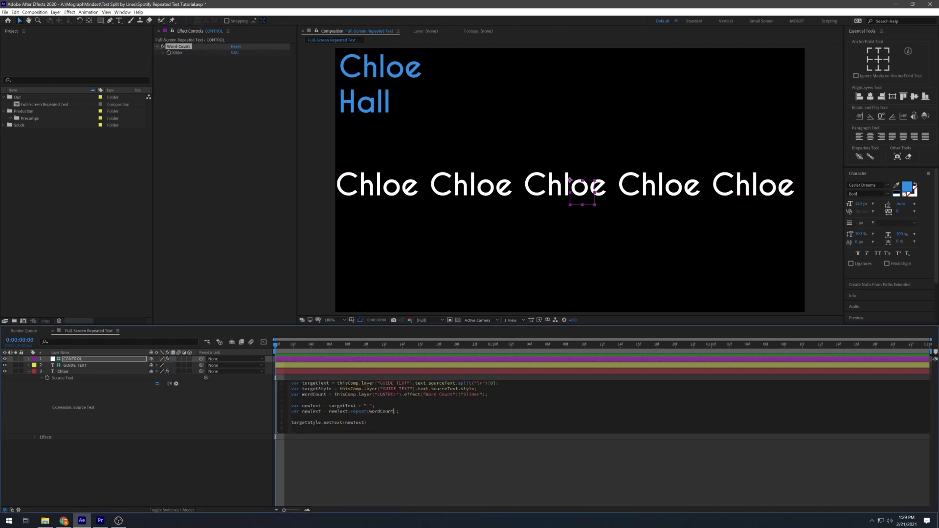
{"action": "left_click", "coordinate": [235, 53]}
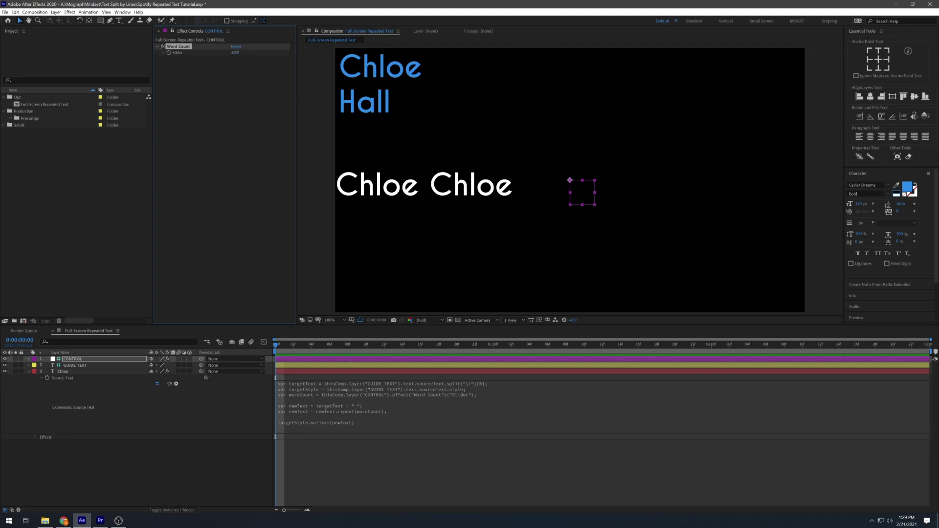
Restore five Chloe copies and shrink the guide text to font size 50
{"action": "left_click_drag", "start_coordinate": [235, 53], "coordinate": [242, 54]}
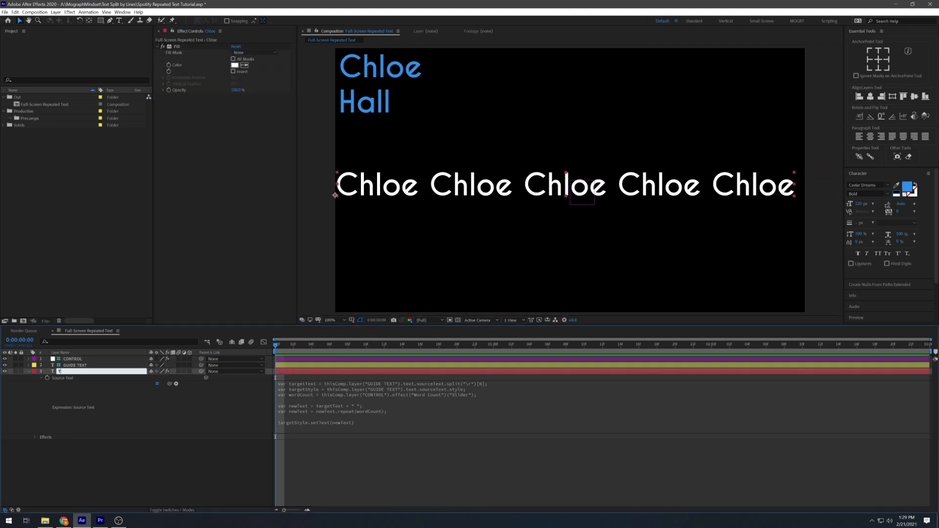
{"action": "type", "text": "TEXT LAYER ONE"}
{"action": "left_click", "coordinate": [860, 205]}
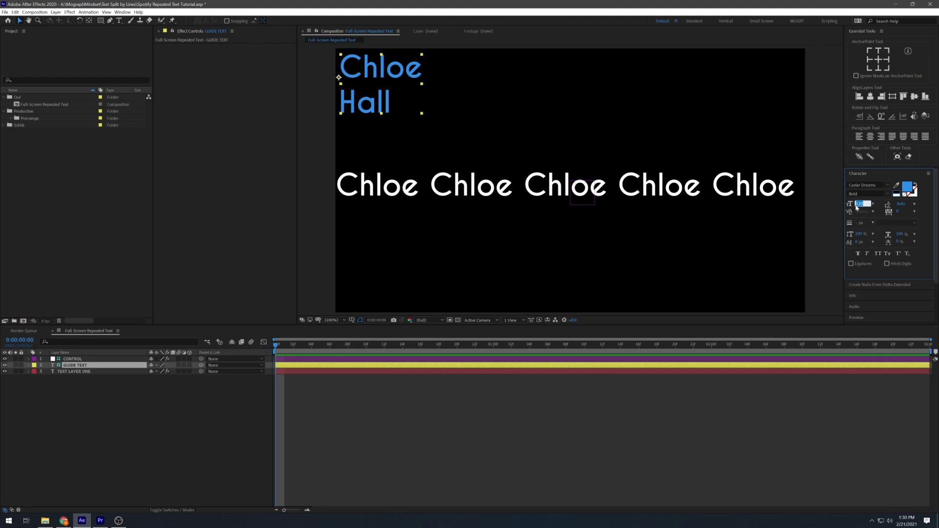
{"action": "type", "text": "50"}
{"action": "key", "text": "Return"}
{"action": "left_click", "coordinate": [100, 397]}
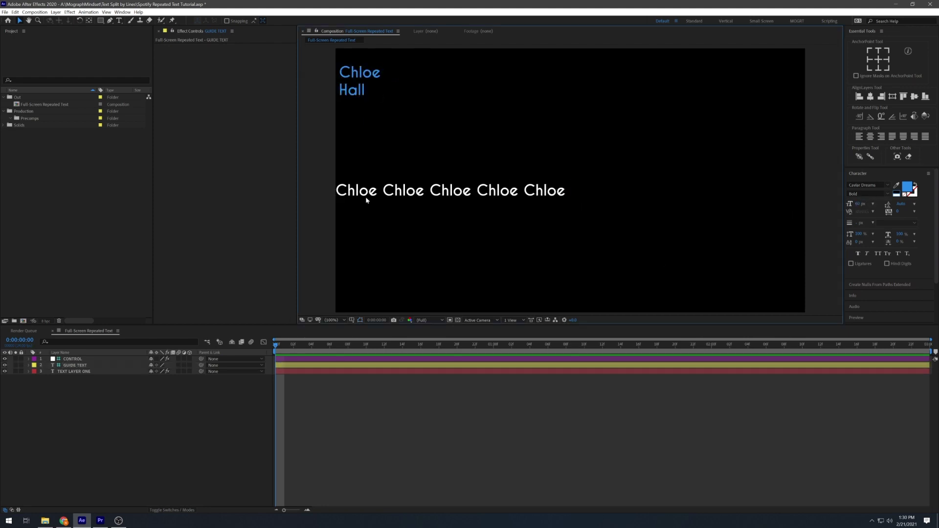
Raise Word Count to 10 and centre the Chloe row vertically in the frame
{"action": "left_click", "coordinate": [99, 359]}
{"action": "left_click_drag", "start_coordinate": [236, 53], "coordinate": [240, 53]}
{"action": "left_click", "coordinate": [102, 371]}
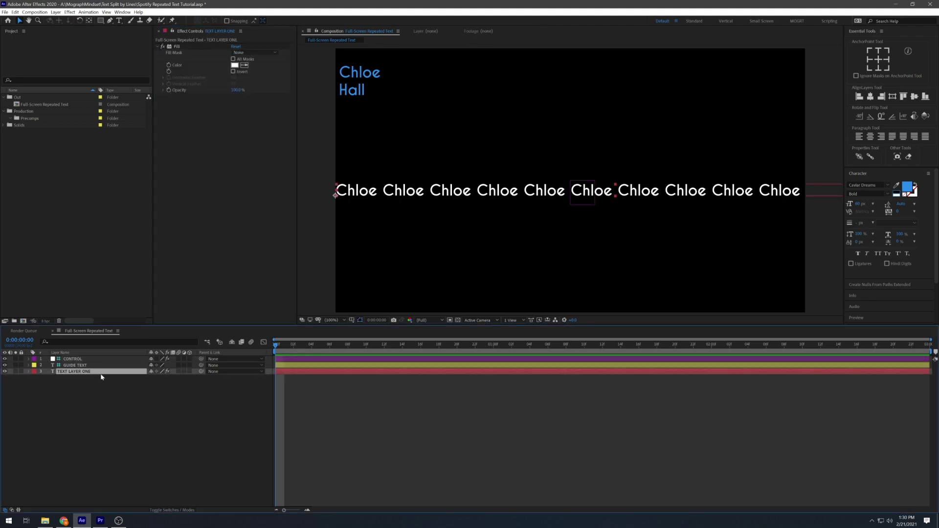
{"action": "key", "text": "apostrophe"}
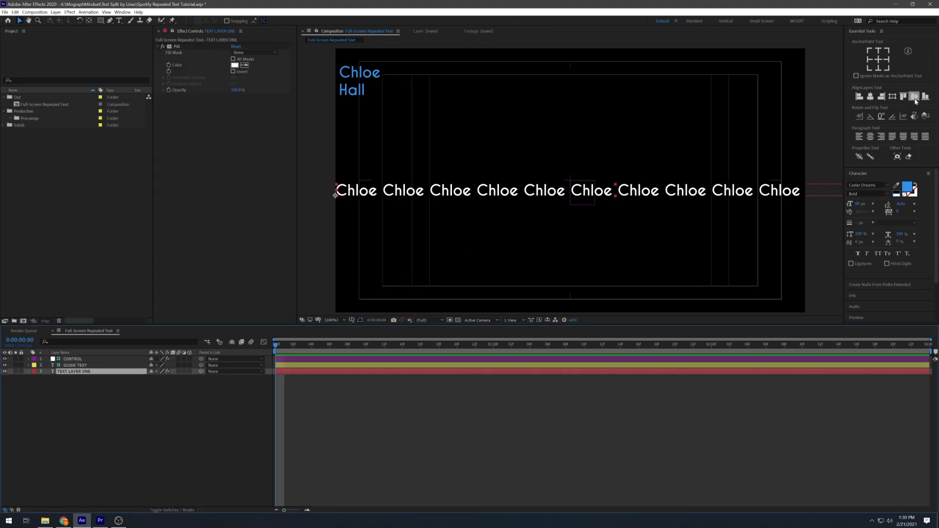
{"action": "left_click", "coordinate": [915, 96]}
Add Position keyframes at 0s and 1s to slide the row left, and set Word Count to 20
{"action": "key", "text": "apostrophe"}
{"action": "key", "text": "p"}
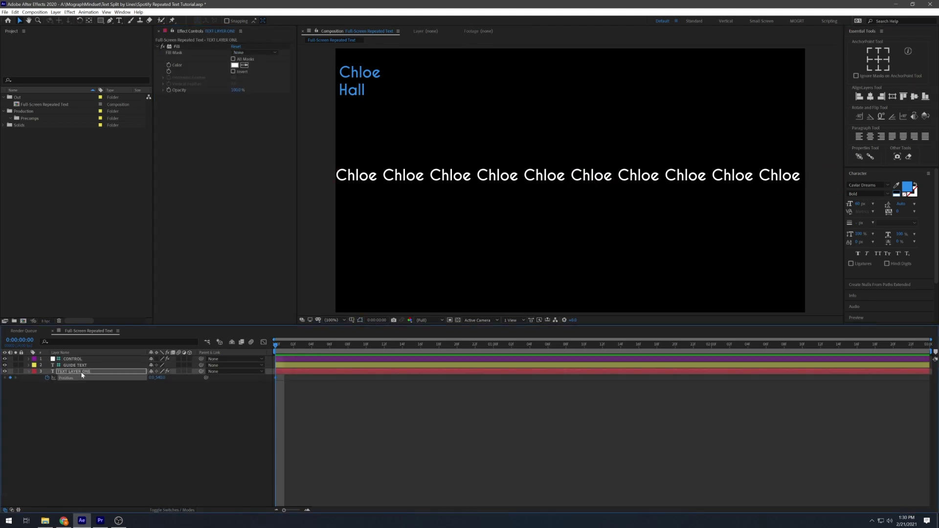
{"action": "left_click", "coordinate": [495, 343]}
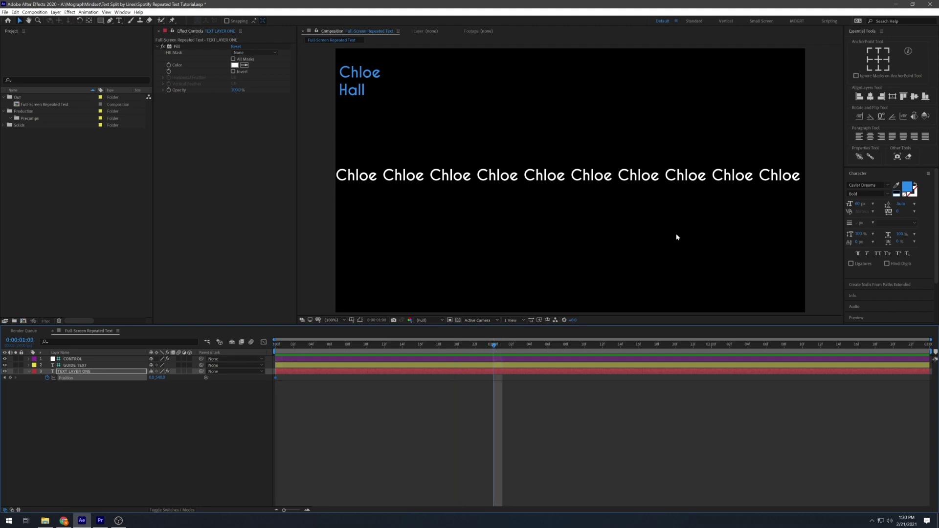
{"action": "left_click", "coordinate": [155, 377]}
{"action": "left_click", "coordinate": [73, 360]}
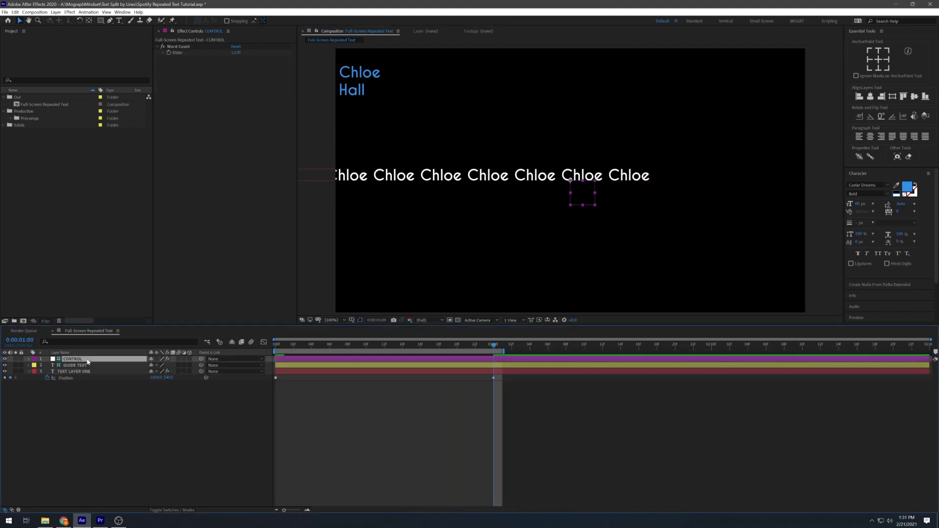
{"action": "left_click_drag", "start_coordinate": [235, 53], "coordinate": [254, 53]}
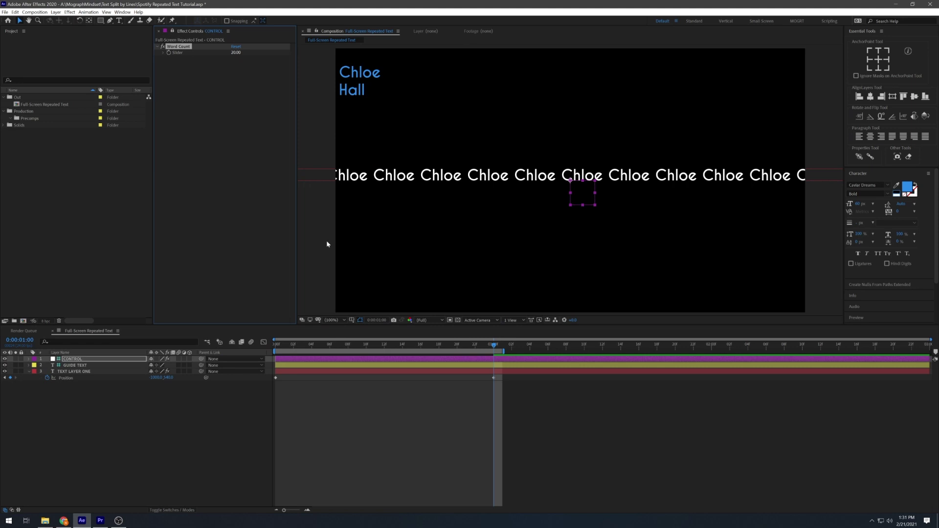
{"action": "left_click", "coordinate": [324, 396]}
{"action": "key", "text": "space"}
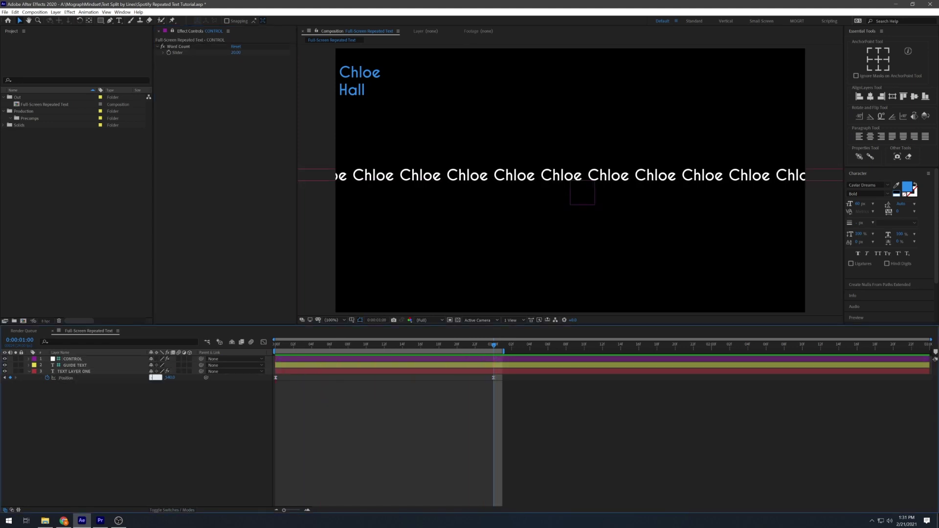
Ease both Position keyframes in the Graph Editor and preview the slide
{"action": "left_click", "coordinate": [74, 371]}
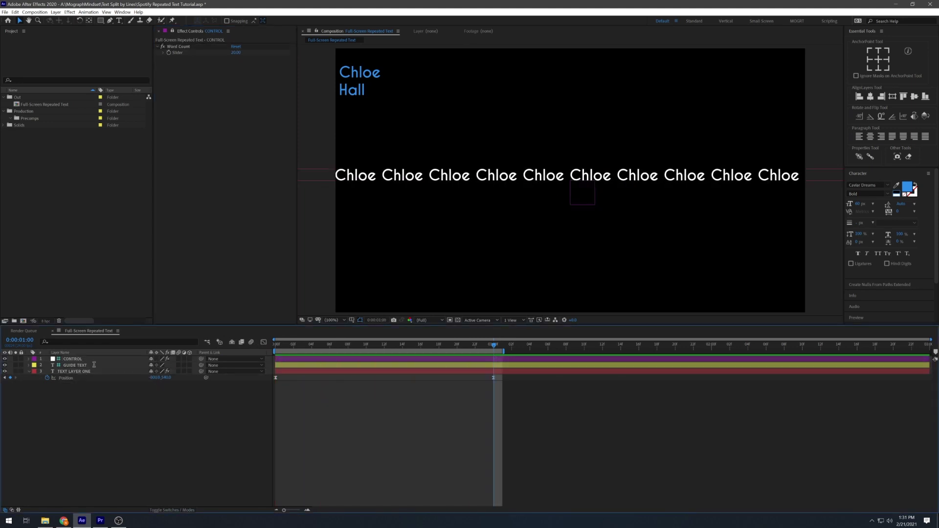
{"action": "left_click", "coordinate": [263, 343]}
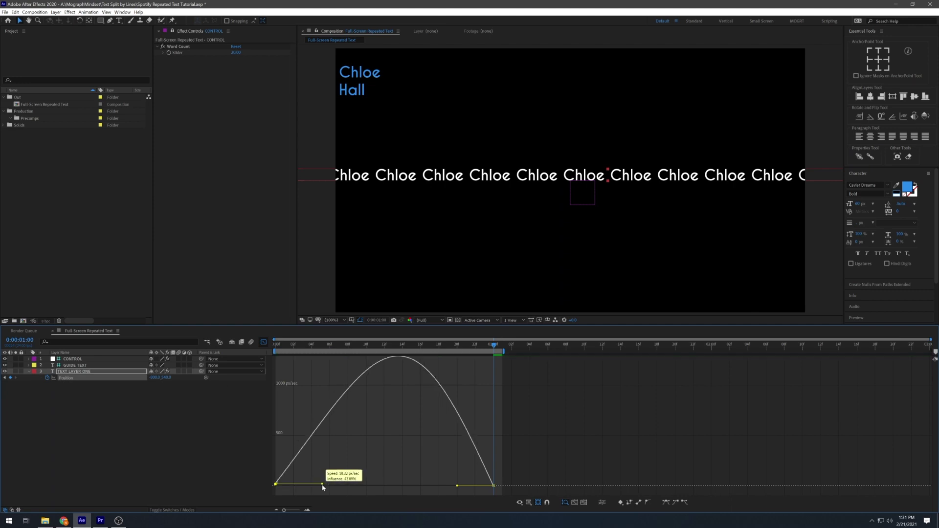
{"action": "left_click_drag", "start_coordinate": [288, 486], "coordinate": [325, 489]}
{"action": "mouse_move", "coordinate": [426, 455]}
{"action": "left_mouse_down"}
{"action": "mouse_move", "coordinate": [484, 488]}
{"action": "mouse_move", "coordinate": [433, 477]}
{"action": "left_mouse_up"}
{"action": "key", "text": "shift+F3"}
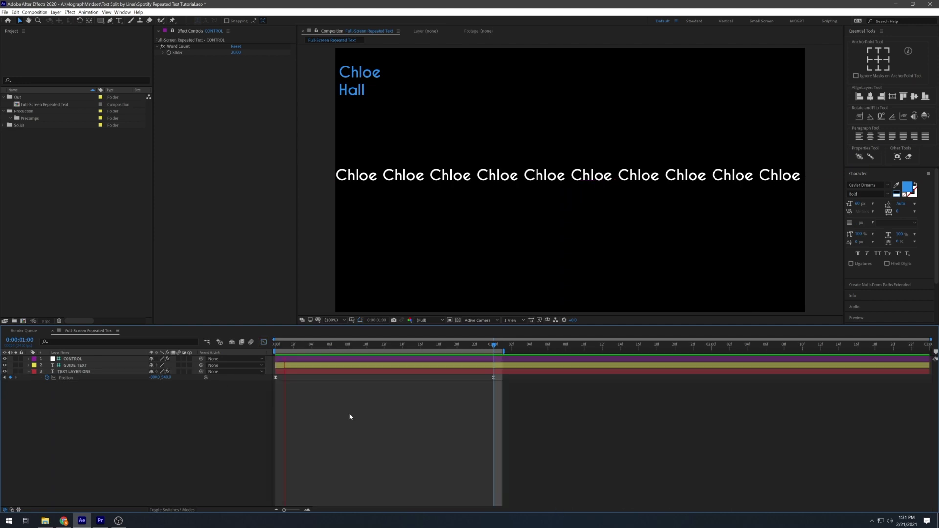
{"action": "key", "text": "space"}
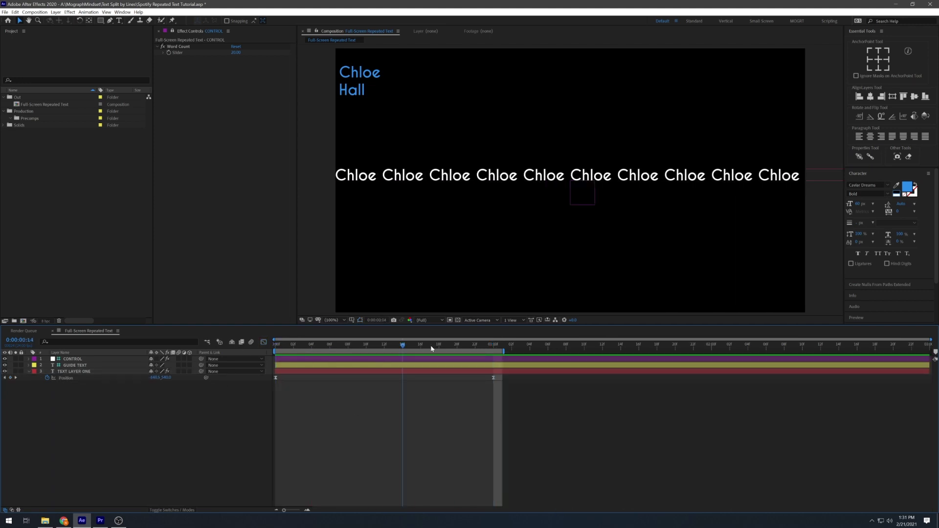
Duplicate the Chloe text layer and change its split index to [1] so it shows Hall
{"action": "key", "text": "ctrl+d"}
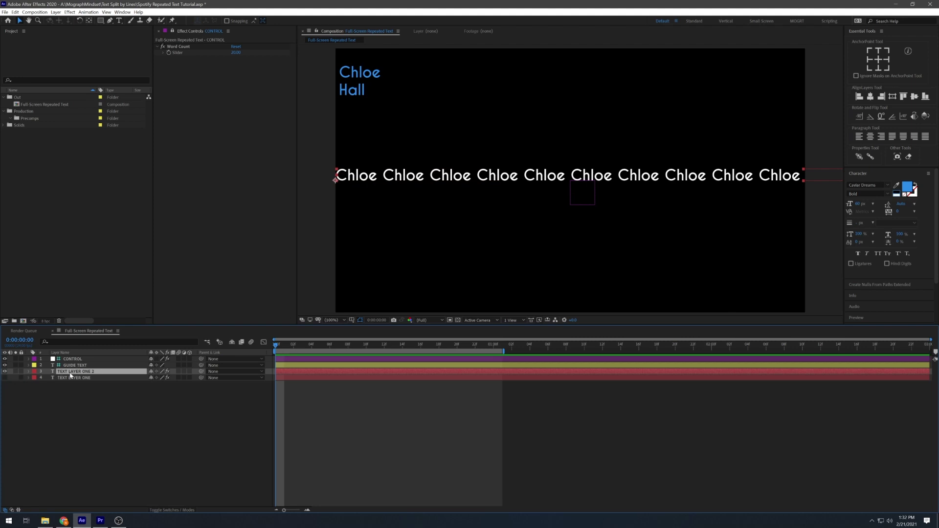
{"action": "key", "text": "e"}
{"action": "key", "text": "e"}
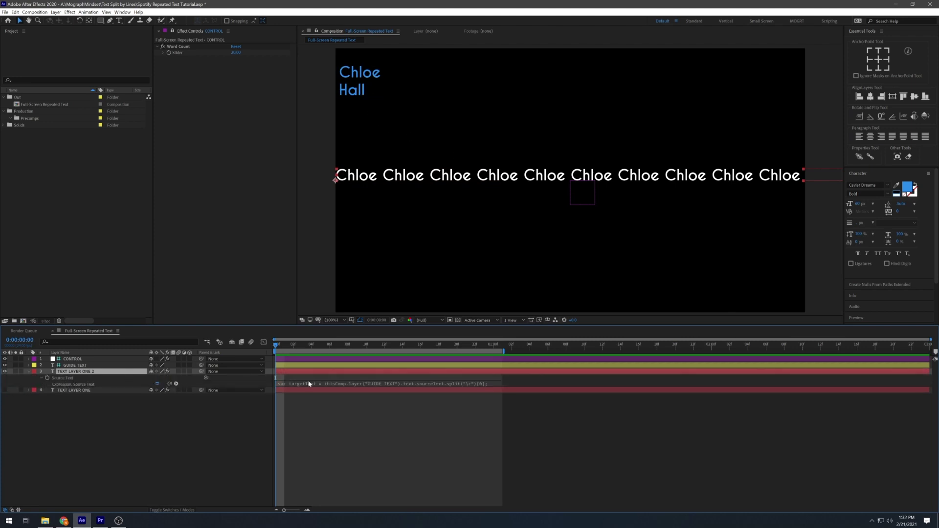
{"action": "left_click", "coordinate": [340, 77]}
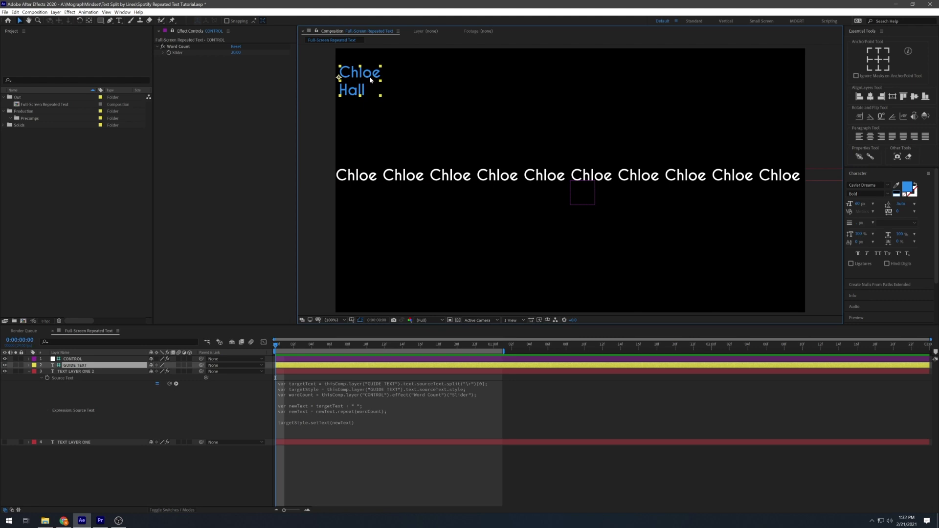
{"action": "left_click", "coordinate": [495, 384]}
{"action": "type", "text": "1"}
{"action": "key", "text": "Return"}
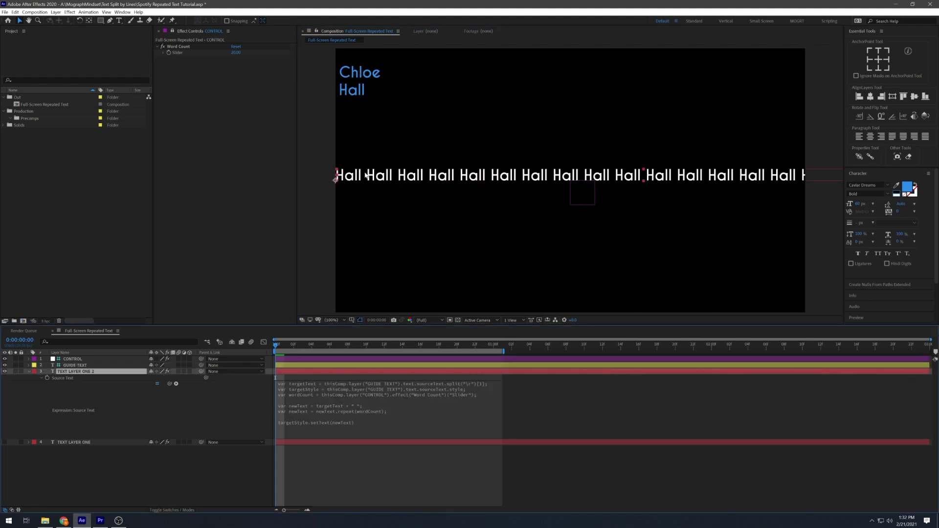
{"action": "key", "text": "space"}
{"action": "key", "text": "space"}
Change the Hall row's paragraph alignment and align it to the frame edge
{"action": "left_click", "coordinate": [881, 136]}
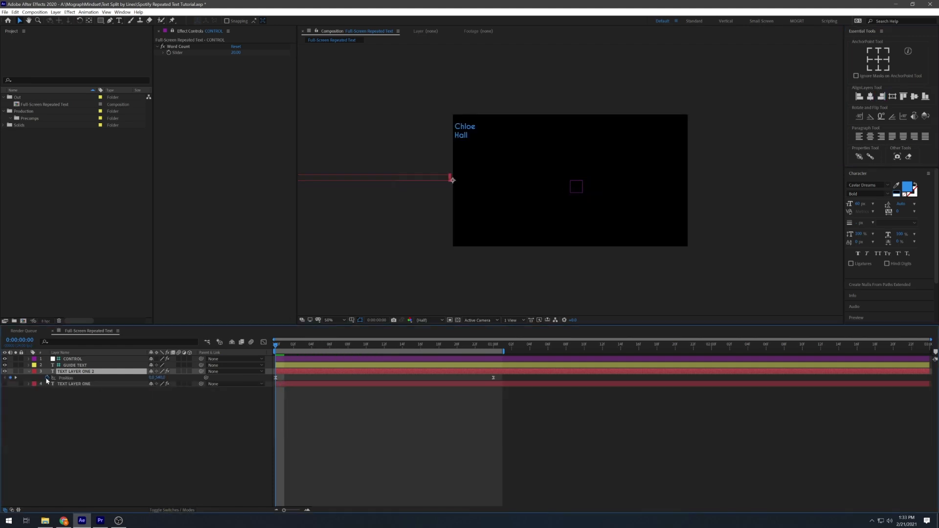
{"action": "left_click", "coordinate": [45, 380]}
{"action": "left_click", "coordinate": [882, 96]}
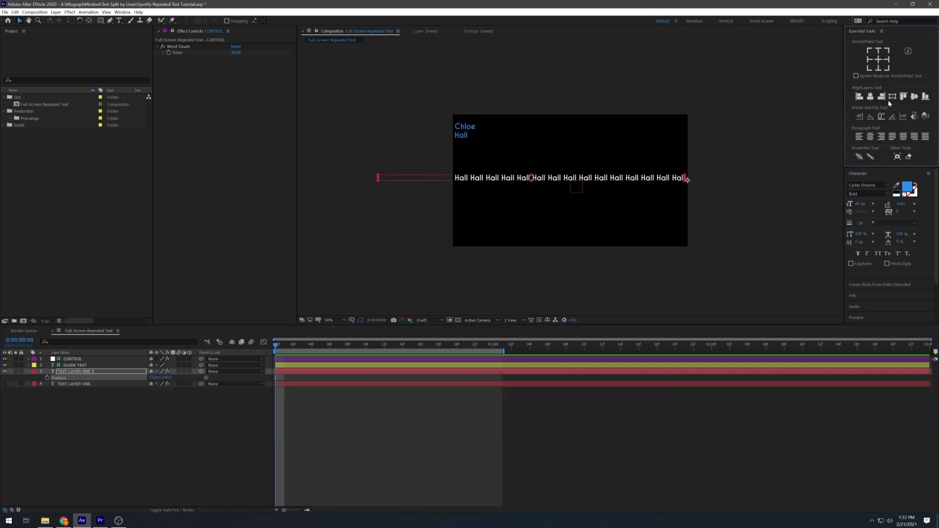
{"action": "key", "text": "period"}
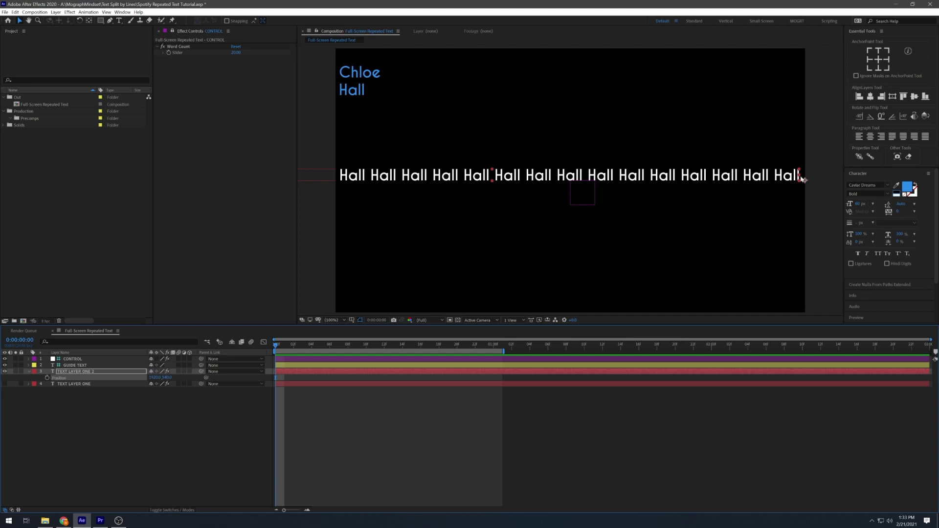
Change the Hall expression to " " + targetText so a space precedes each word
{"action": "key", "text": "u"}
{"action": "key", "text": "u"}
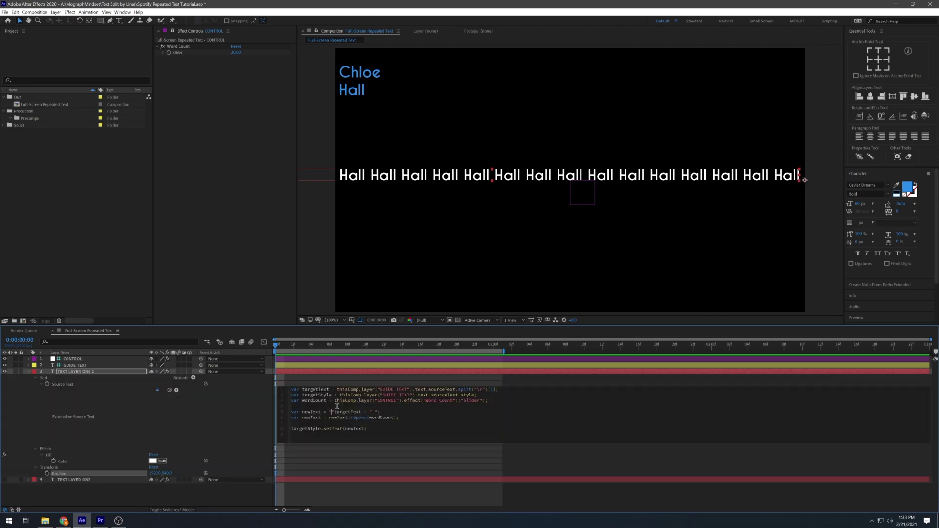
{"action": "type", "text": "\" \" +"}
{"action": "left_click", "coordinate": [240, 418]}
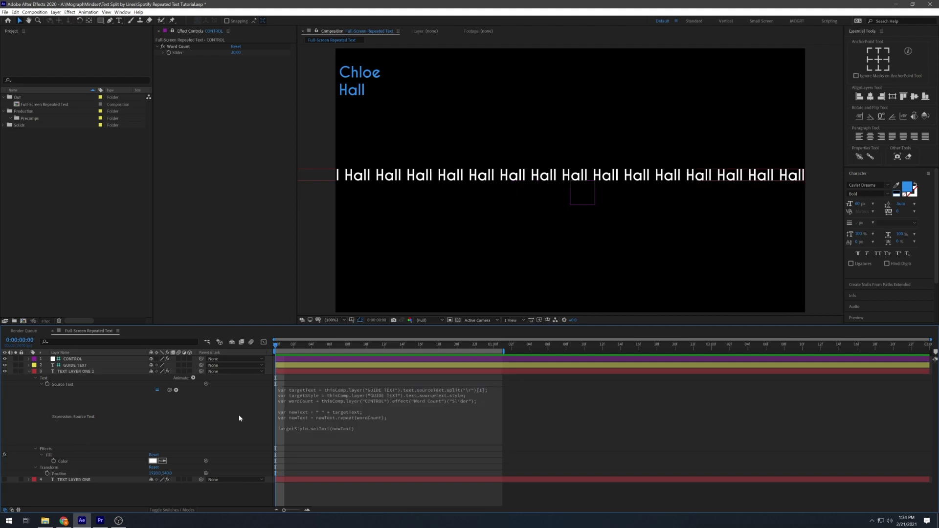
{"action": "left_click", "coordinate": [354, 372]}
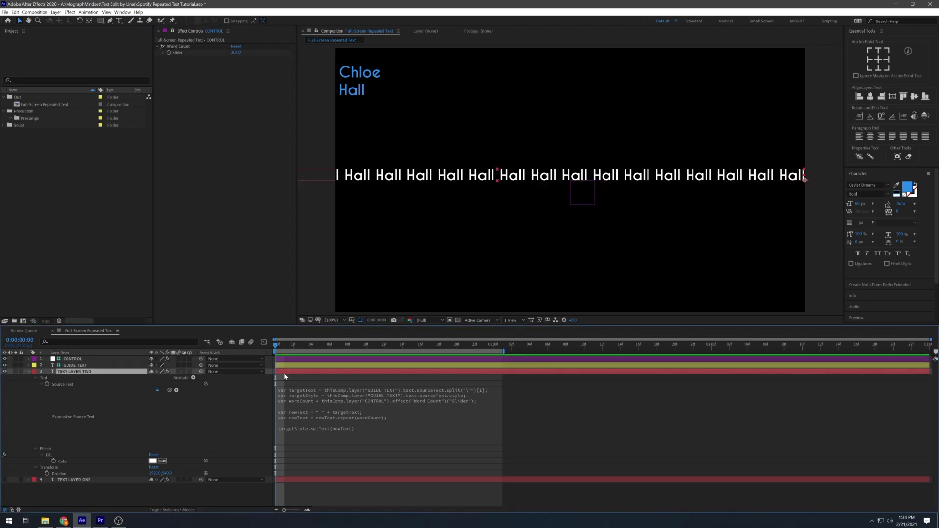
Rename the Hall layer TEXT LAYER TWO and reveal both layers' Position properties
{"action": "key", "text": "u"}
{"action": "key", "text": "p"}
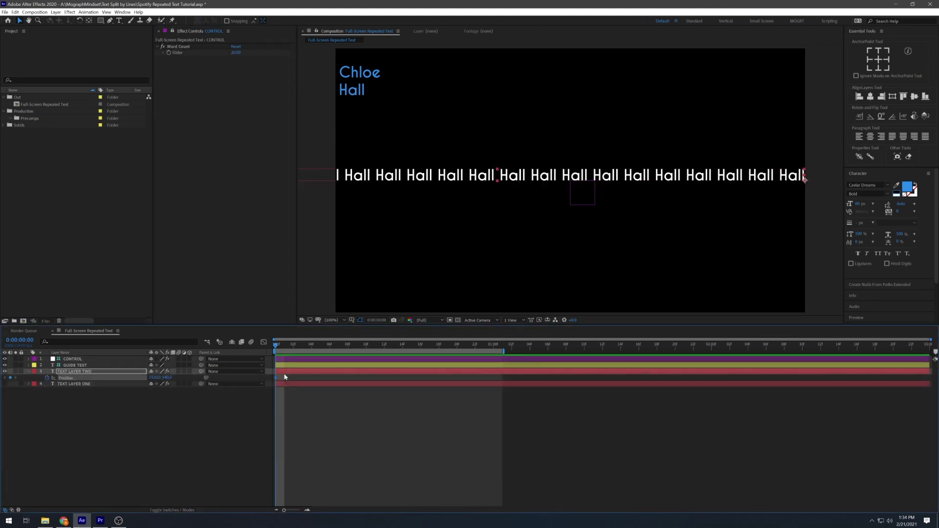
{"action": "left_click", "coordinate": [6, 383]}
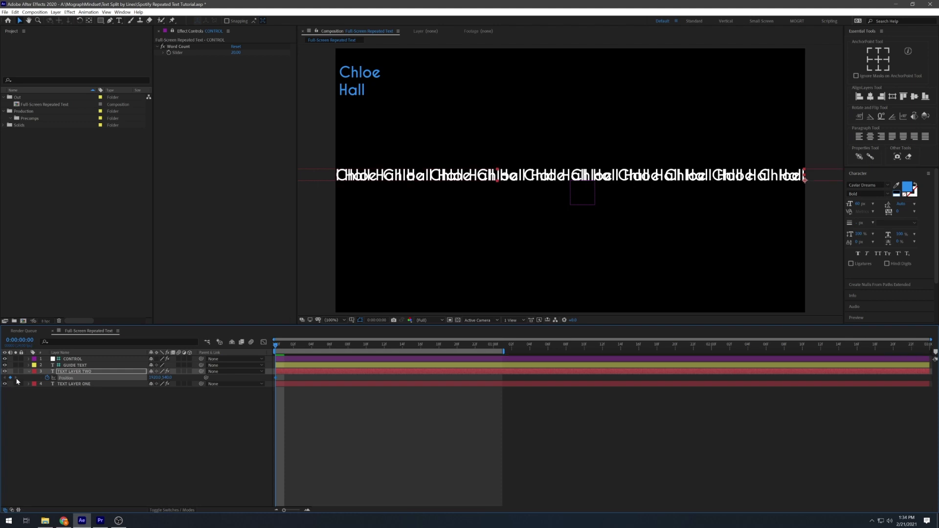
{"action": "key", "text": "Return"}
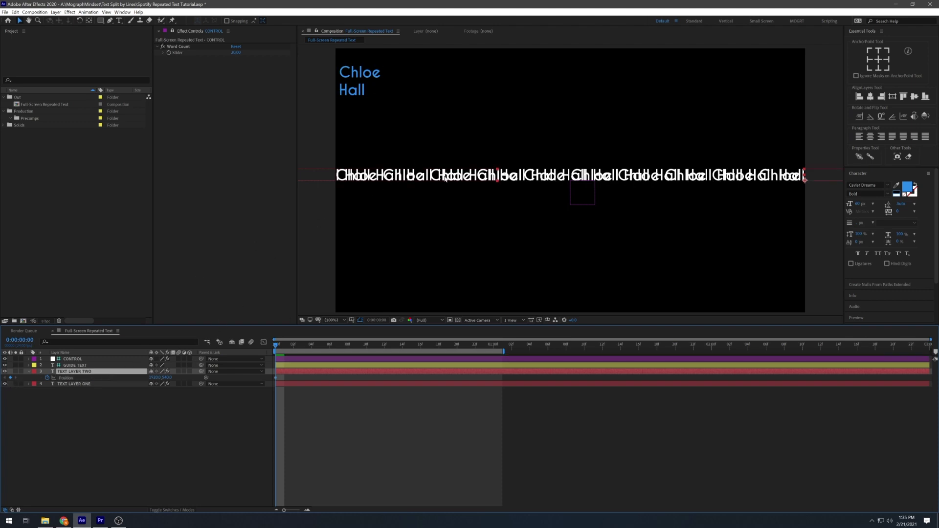
{"action": "key", "text": "space"}
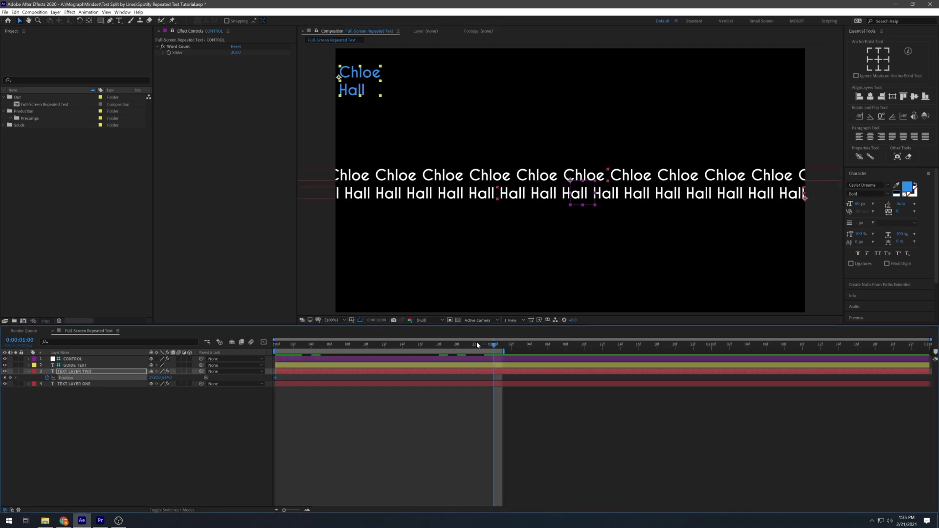
{"action": "left_click", "coordinate": [463, 432]}
{"action": "key", "text": "p"}
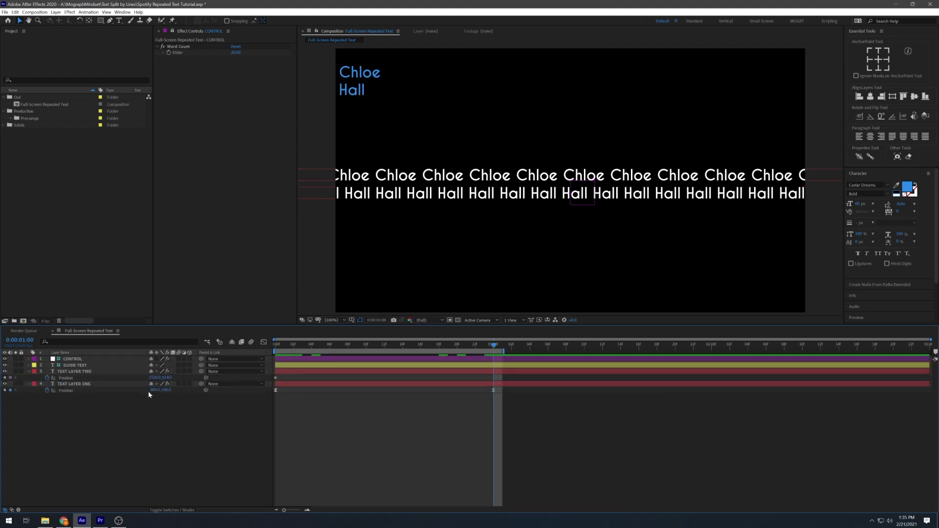
Offset TEXT LAYER TWO's Position x value, then set Word Count to 22
{"action": "left_click", "coordinate": [88, 371]}
{"action": "left_click", "coordinate": [156, 378]}
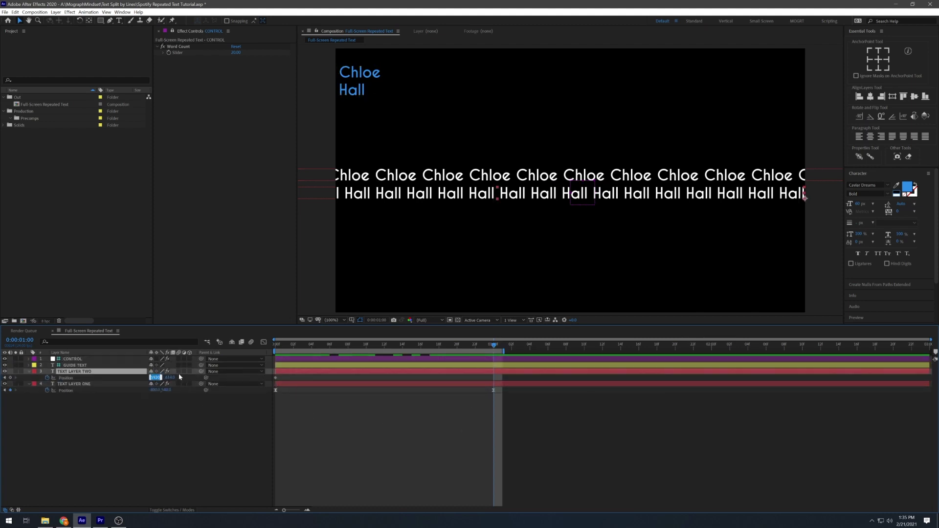
{"action": "type", "text": "1920+8"}
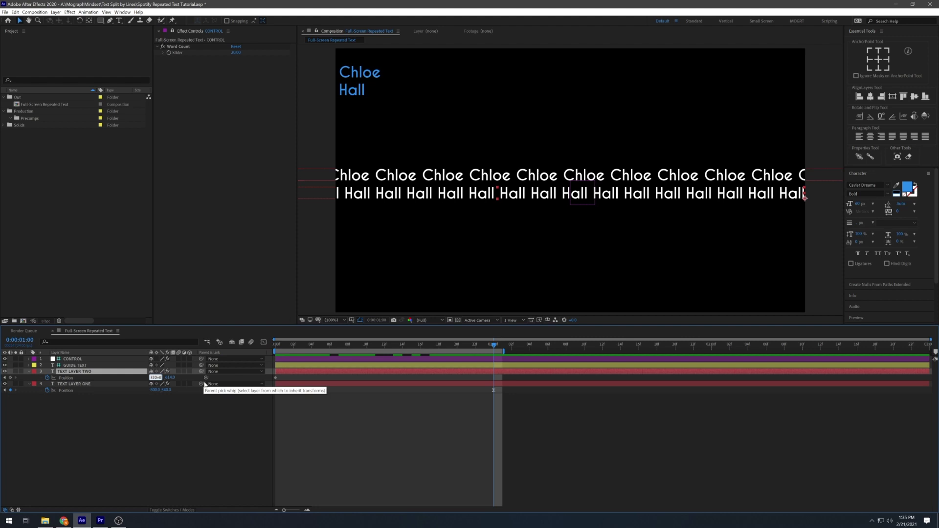
{"action": "type", "text": "00"}
{"action": "key", "text": "Return"}
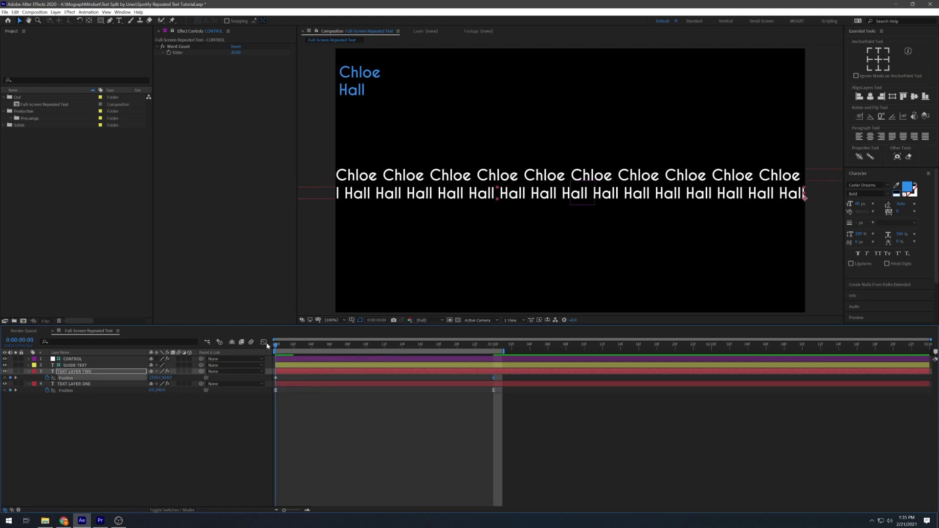
{"action": "left_click_drag", "start_coordinate": [284, 343], "coordinate": [493, 343]}
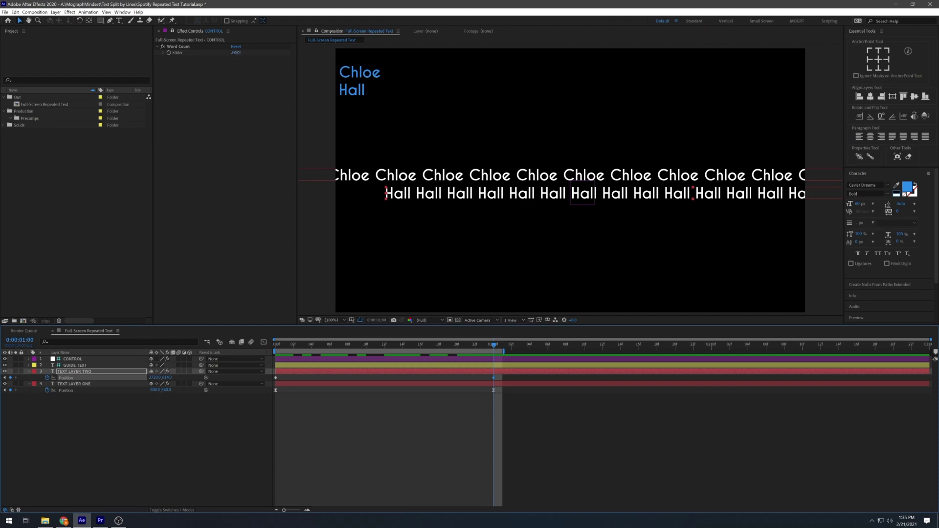
{"action": "left_click", "coordinate": [239, 53]}
{"action": "key", "text": "Return"}
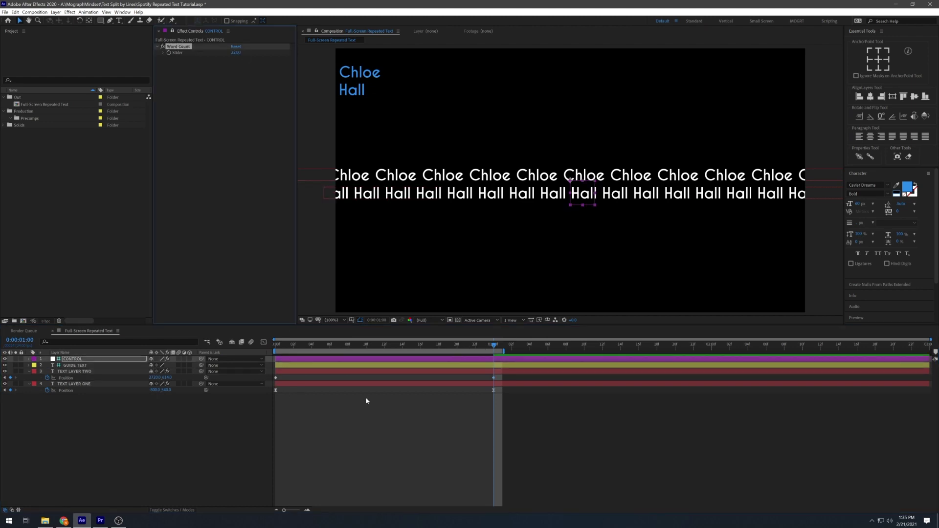
Compare both rows' Position easing in the Graph Editor, try the EaseCopy shortcut, and preview
{"action": "key", "text": "shift+F3"}
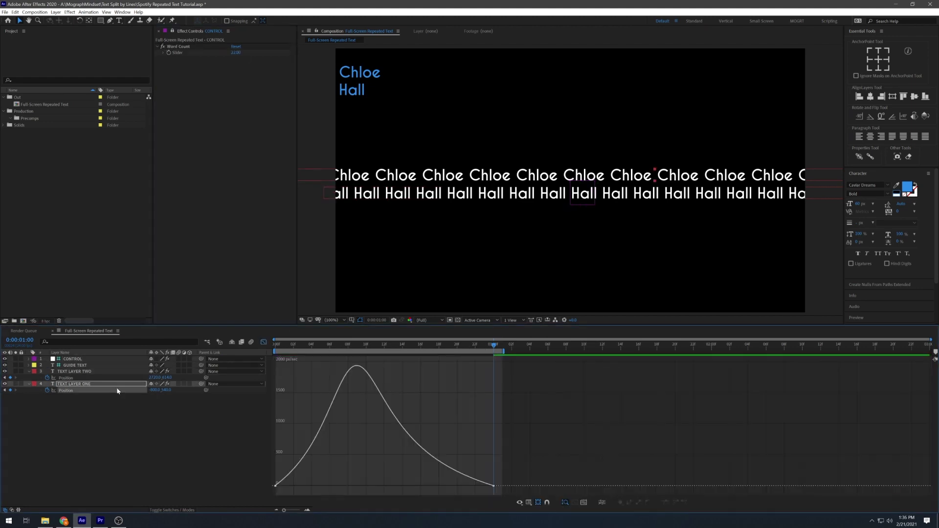
{"action": "left_click", "coordinate": [116, 378]}
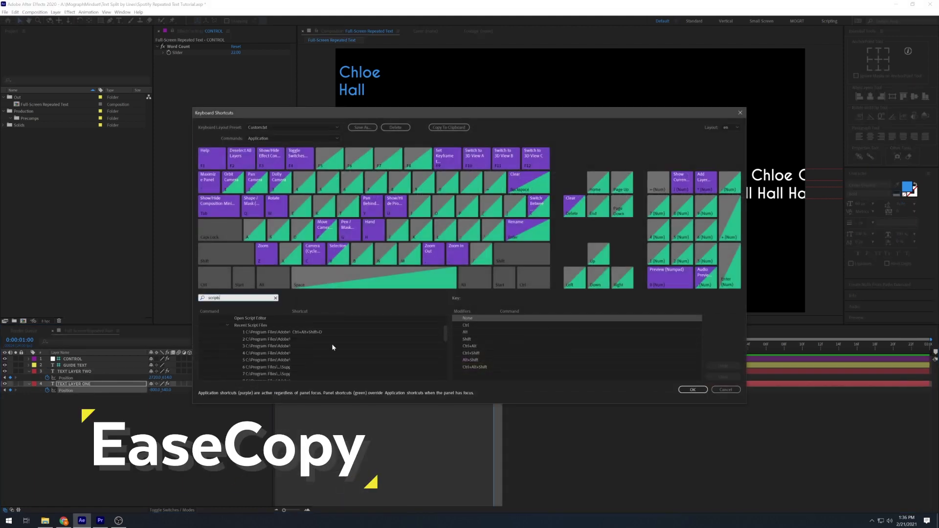
{"action": "left_click", "coordinate": [227, 325]}
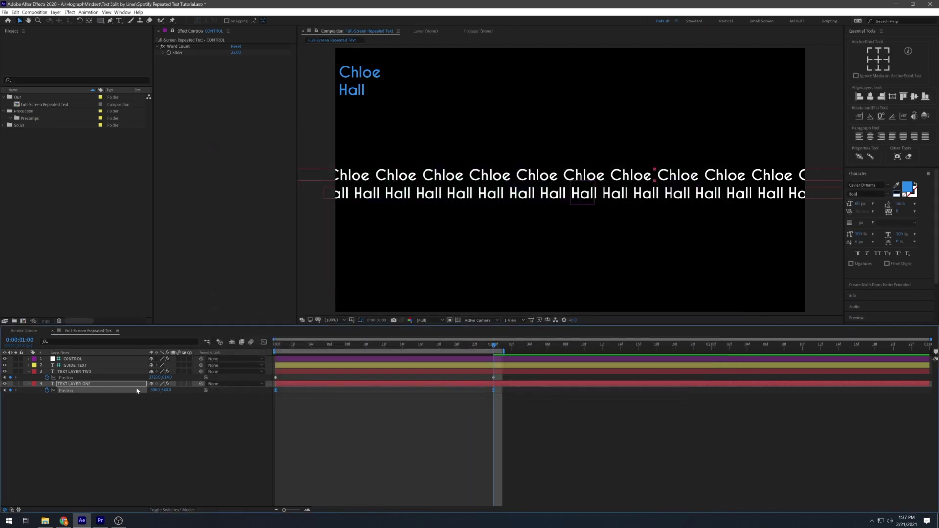
{"action": "left_click", "coordinate": [117, 372]}
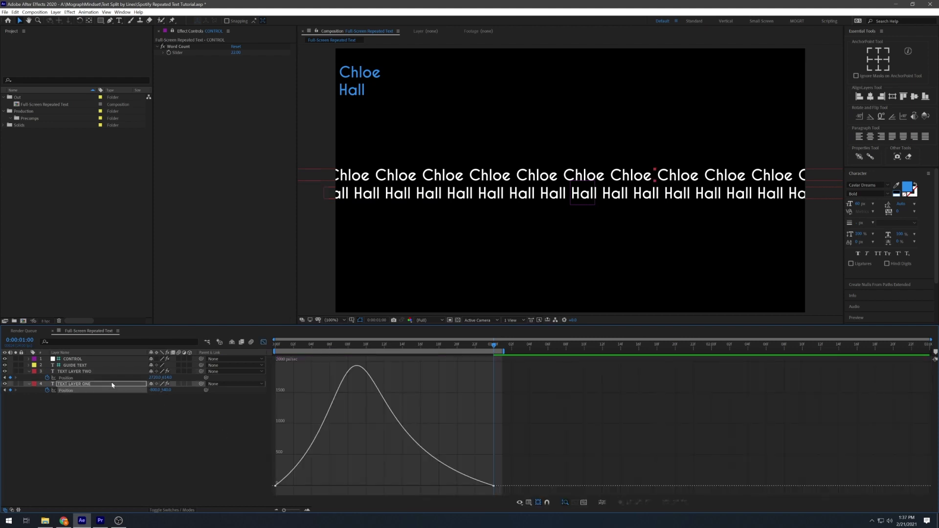
{"action": "key", "text": "shift+F3"}
{"action": "left_click", "coordinate": [110, 371]}
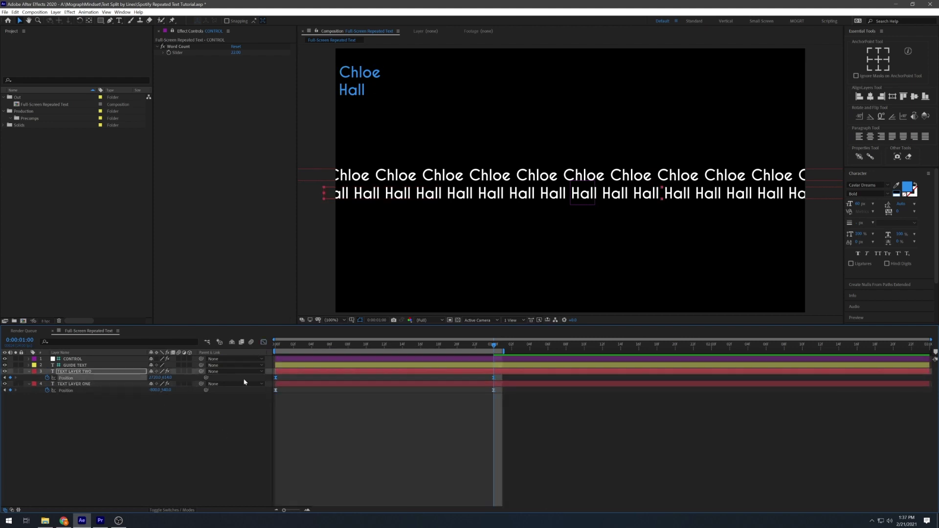
{"action": "left_click", "coordinate": [264, 342]}
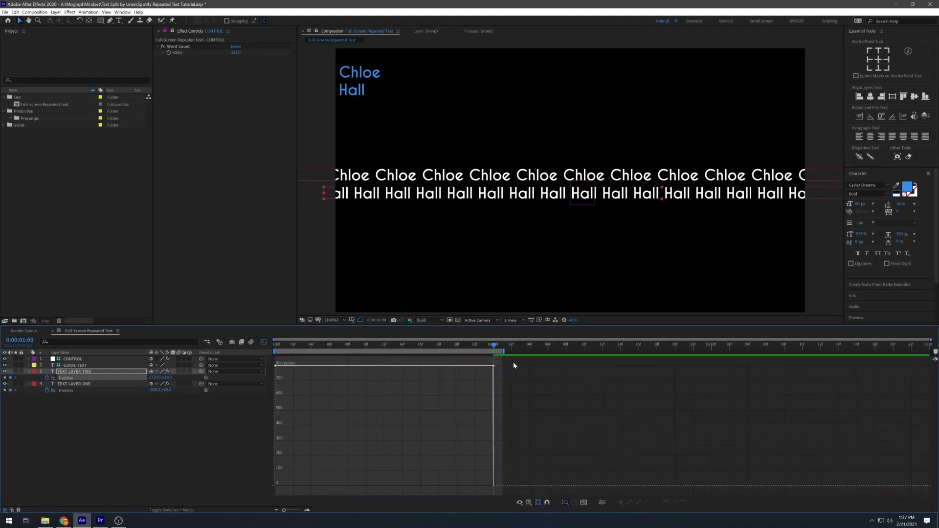
{"action": "left_click", "coordinate": [265, 343]}
{"action": "key", "text": "space"}
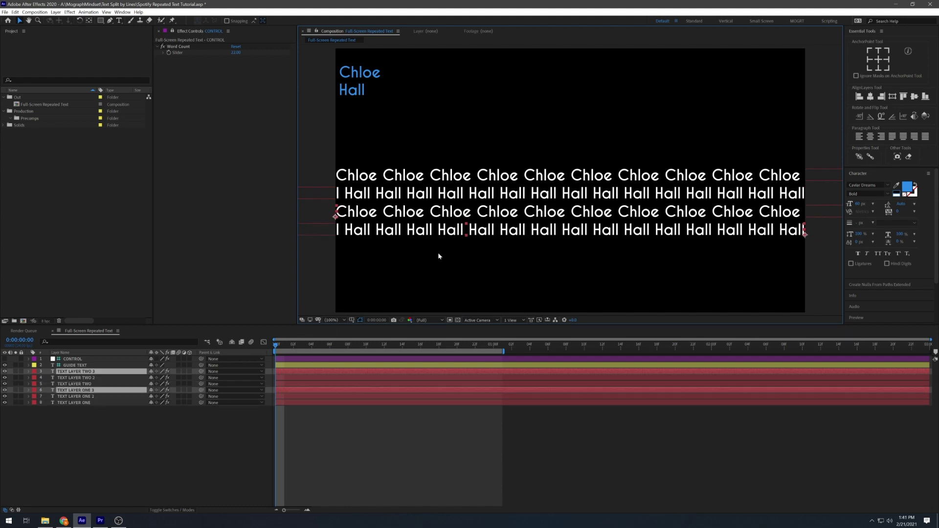
Duplicate both text layers, review their properties, then delete the extra Hall copy
{"action": "key", "text": "ctrl+d"}
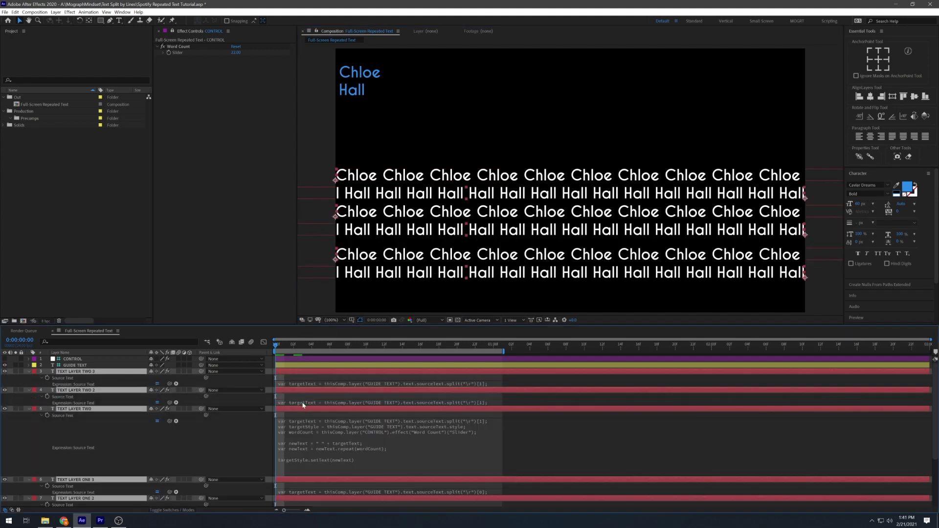
{"action": "key", "text": "u"}
{"action": "key", "text": "u"}
{"action": "key", "text": "u"}
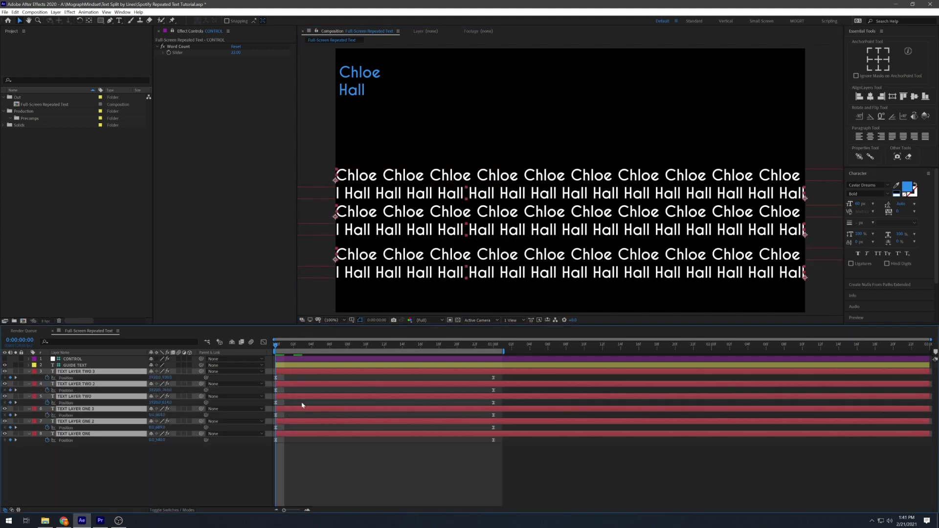
{"action": "key", "text": "u"}
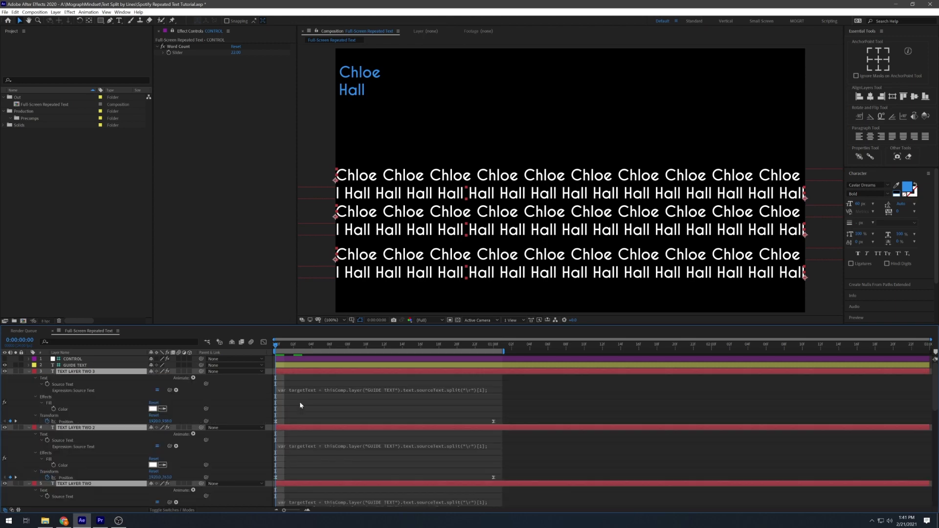
{"action": "key", "text": "u"}
{"action": "key", "text": "u"}
{"action": "key", "text": "u"}
{"action": "key", "text": "Delete"}
Delete the remaining duplicates and drag the Hall row up onto the first row's line
{"action": "key", "text": "Delete"}
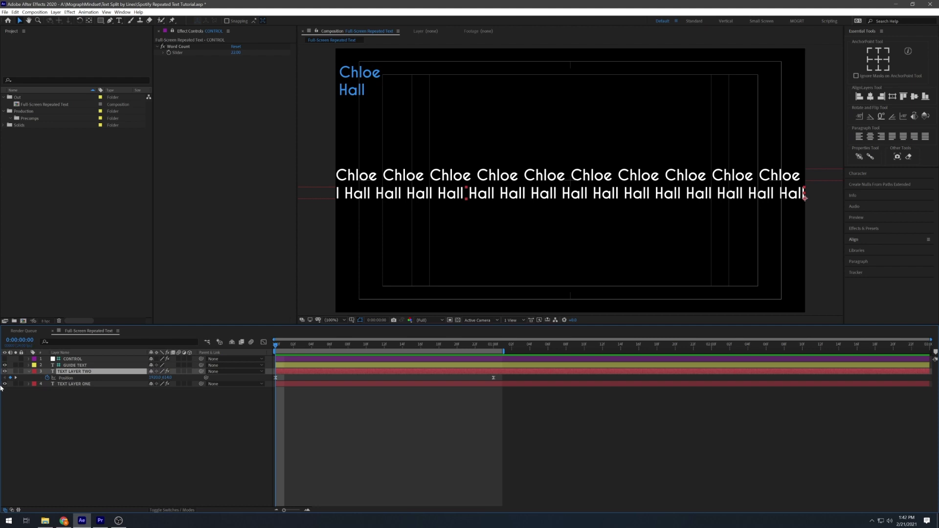
{"action": "key", "text": "Delete"}
{"action": "scroll", "coordinate": [570, 214], "scroll_direction": "up", "scroll_amount": 3}
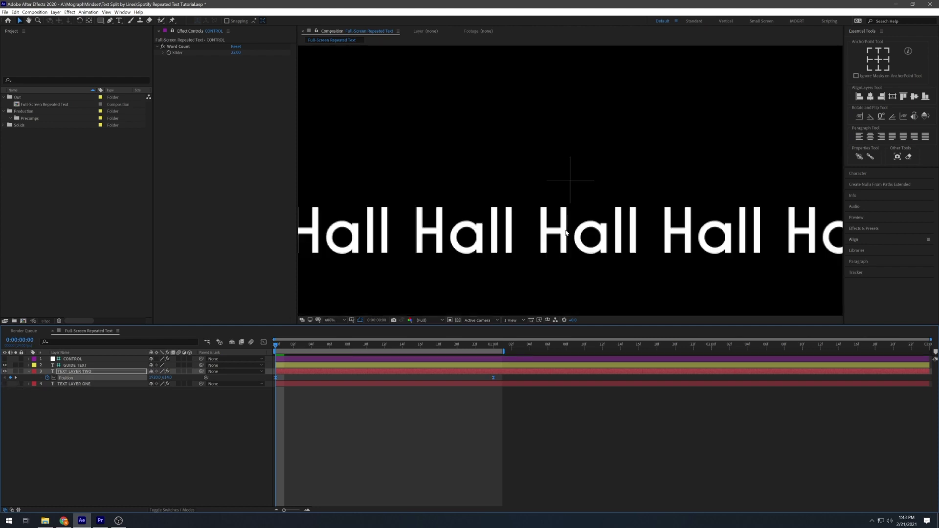
{"action": "left_click_drag", "start_coordinate": [566, 232], "coordinate": [573, 160]}
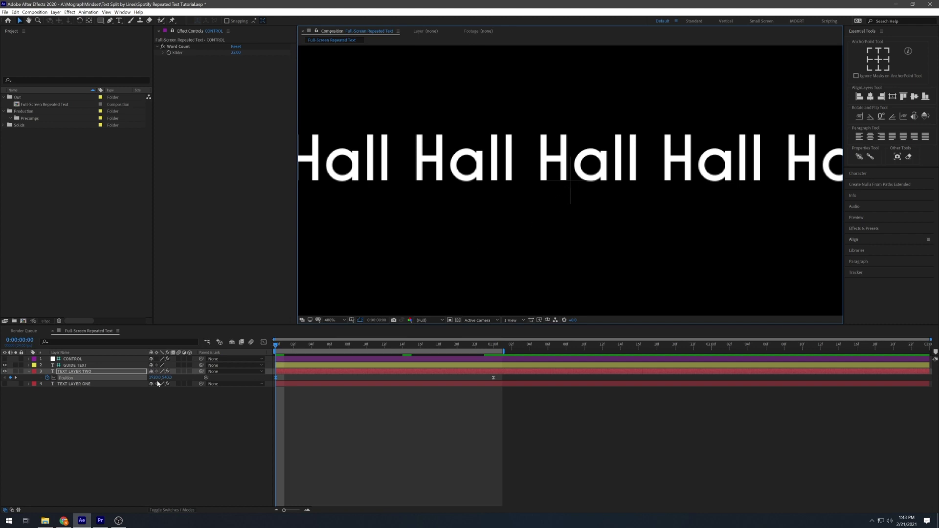
{"action": "scroll", "coordinate": [480, 237], "scroll_direction": "down", "scroll_amount": 5}
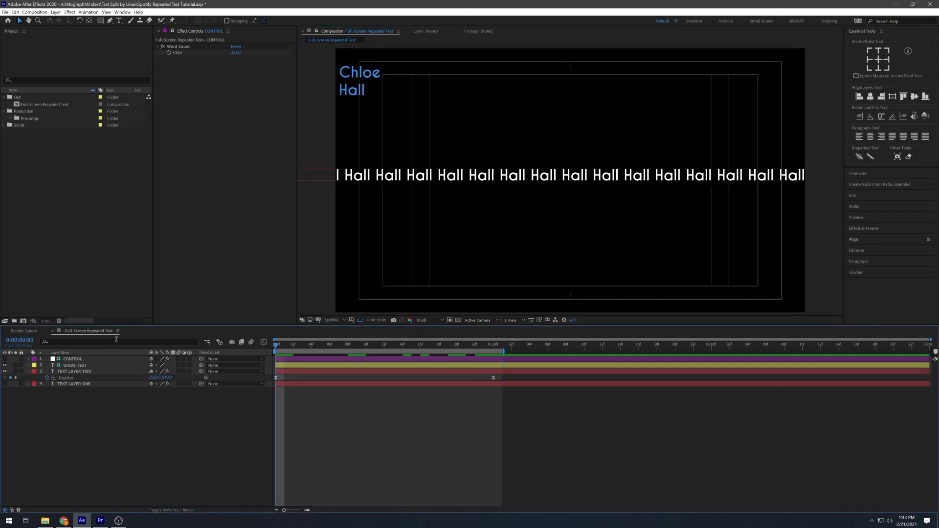
Precompose the Hall text layer as TEXT LAYER TWO
{"action": "left_click", "coordinate": [106, 372]}
{"action": "key", "text": "ctrl+shift+c"}
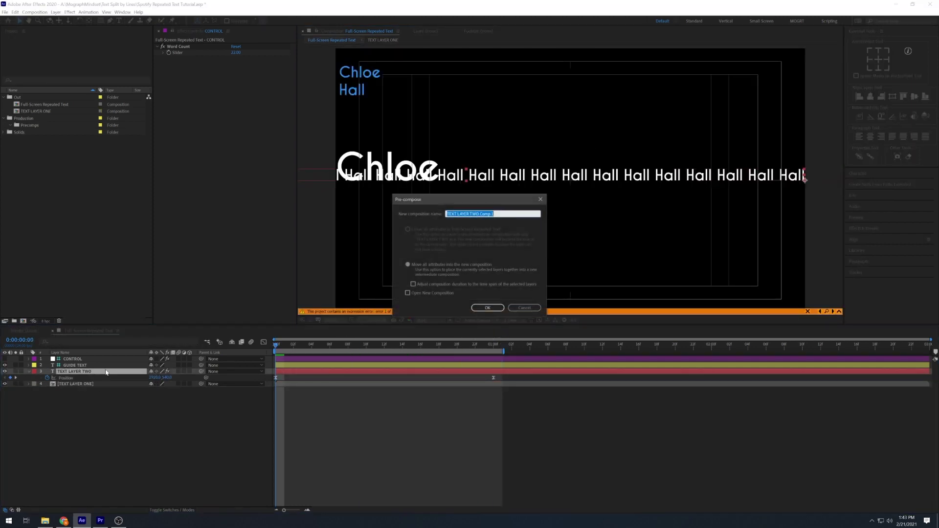
{"action": "key", "text": "Return"}
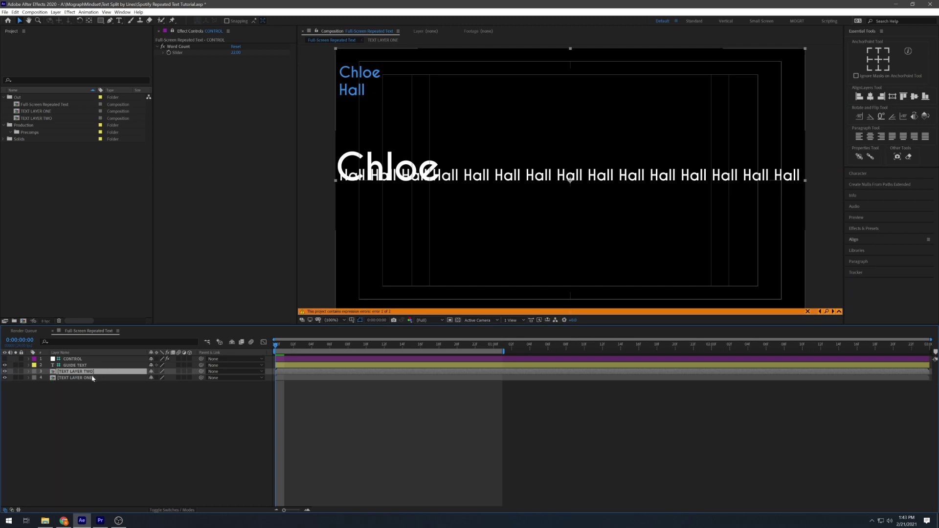
In TEXT LAYER ONE, replace thisComp with comp("Full-Screen Repeated Text") in the expression
{"action": "double_click", "coordinate": [92, 377]}
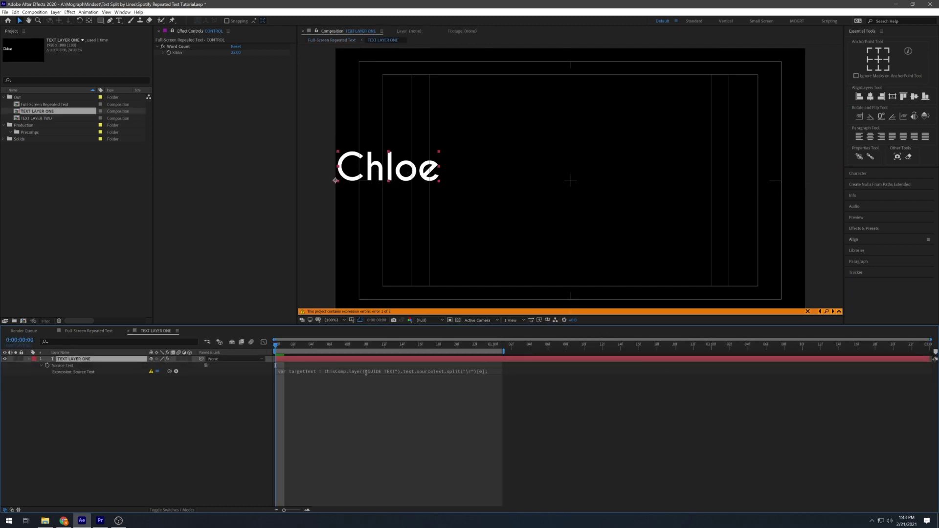
{"action": "left_click", "coordinate": [365, 374]}
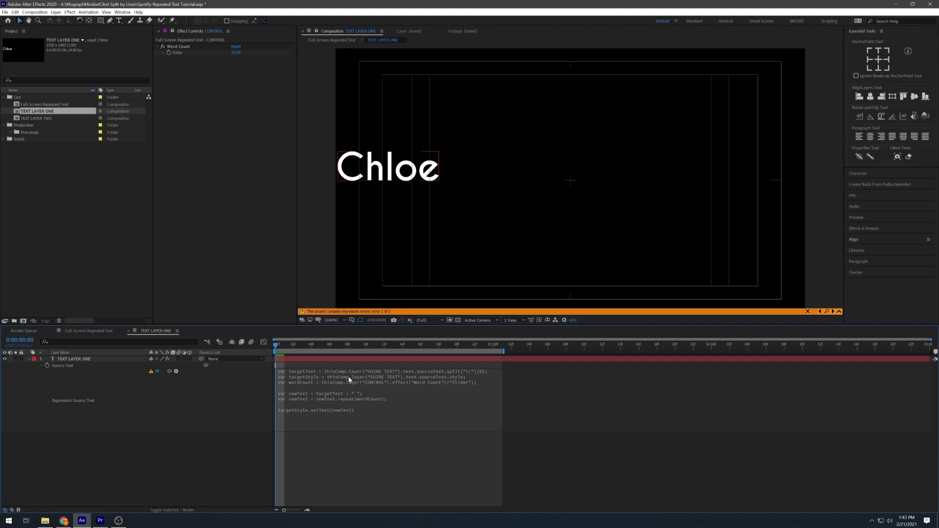
{"action": "left_click", "coordinate": [349, 380]}
{"action": "double_click", "coordinate": [348, 372]}
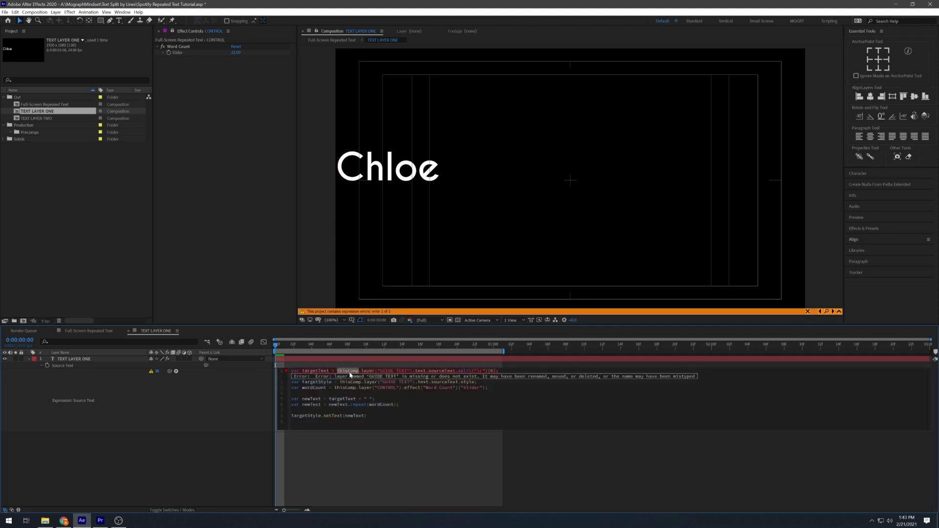
{"action": "type", "text": "comp(\""}
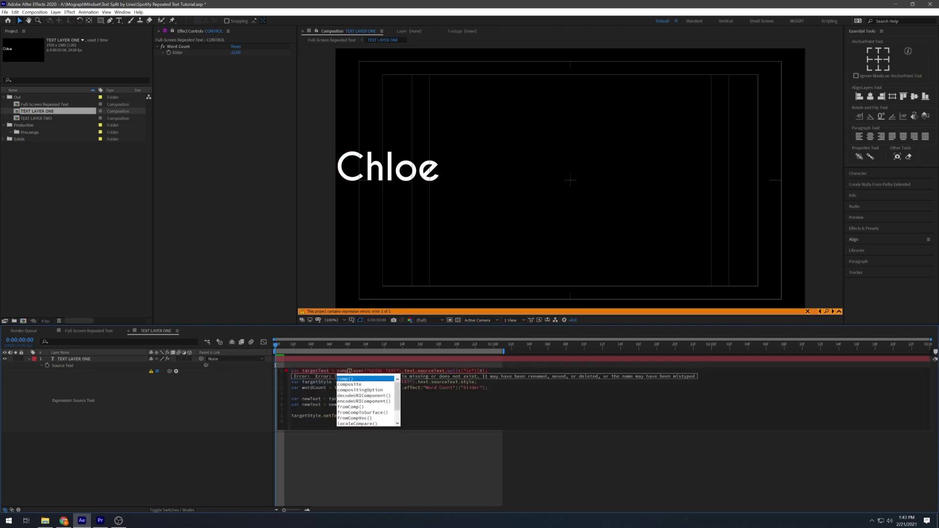
{"action": "key", "text": "Return"}
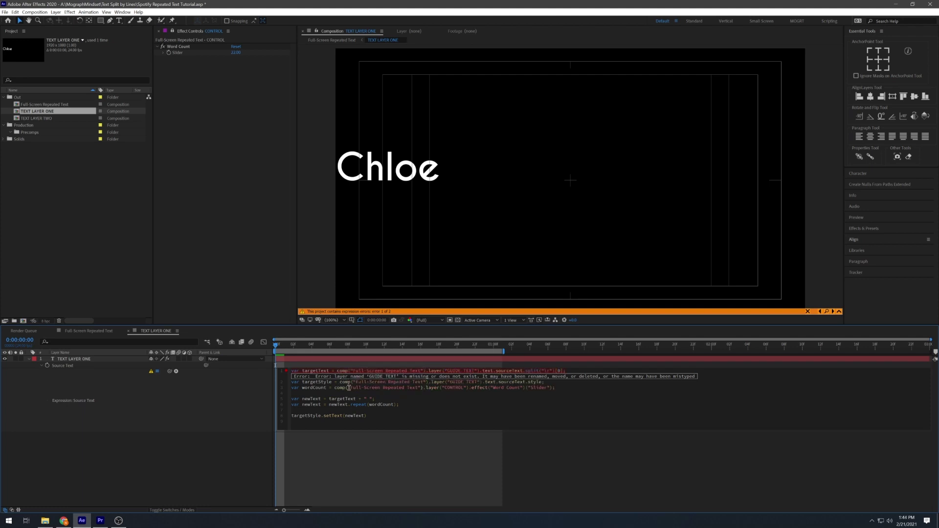
{"action": "left_click", "coordinate": [206, 412]}
Open TEXT LAYER TWO, select its expression's thisComp reference, and return to the main comp
{"action": "left_click", "coordinate": [828, 312]}
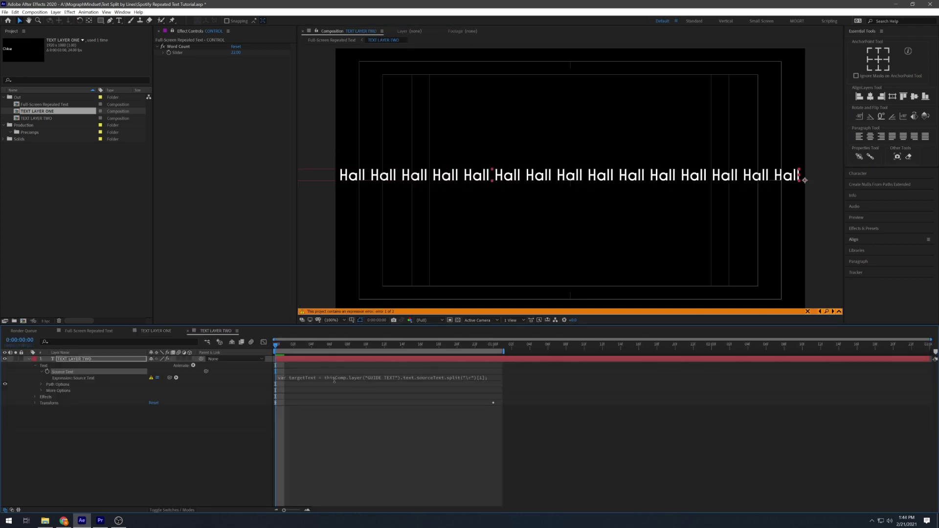
{"action": "left_click", "coordinate": [338, 380]}
{"action": "double_click", "coordinate": [345, 394]}
{"action": "left_click", "coordinate": [206, 411]}
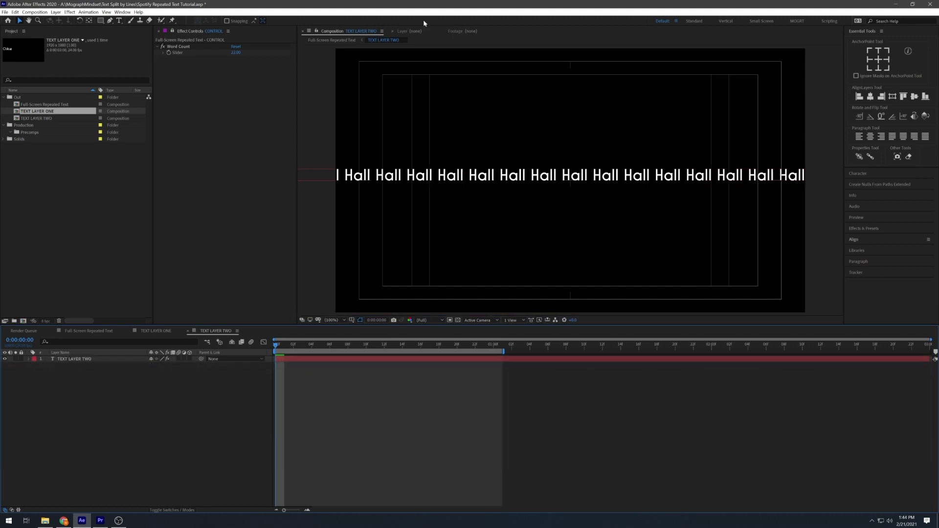
Select TEXT LAYER ONE and TWO in the main Full-Screen Repeated Text comp
{"action": "left_click", "coordinate": [332, 40]}
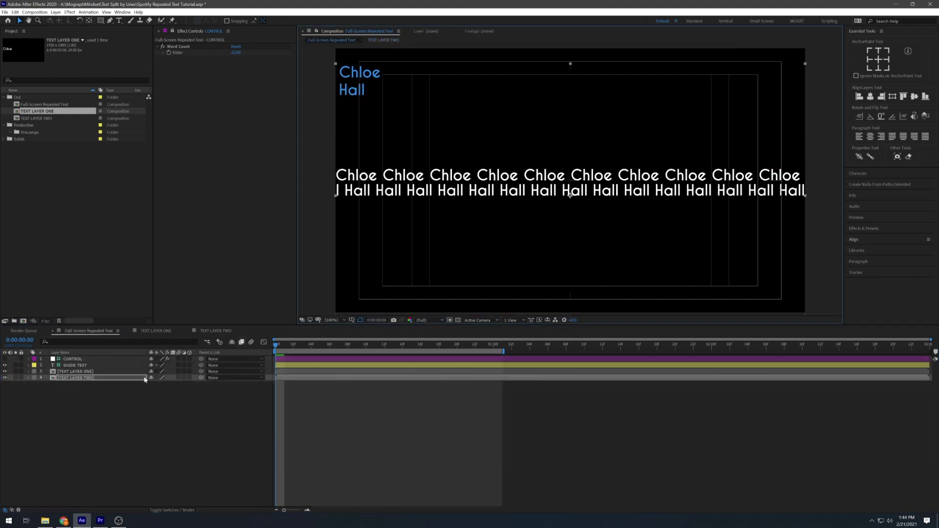
{"action": "double_click", "coordinate": [74, 371]}
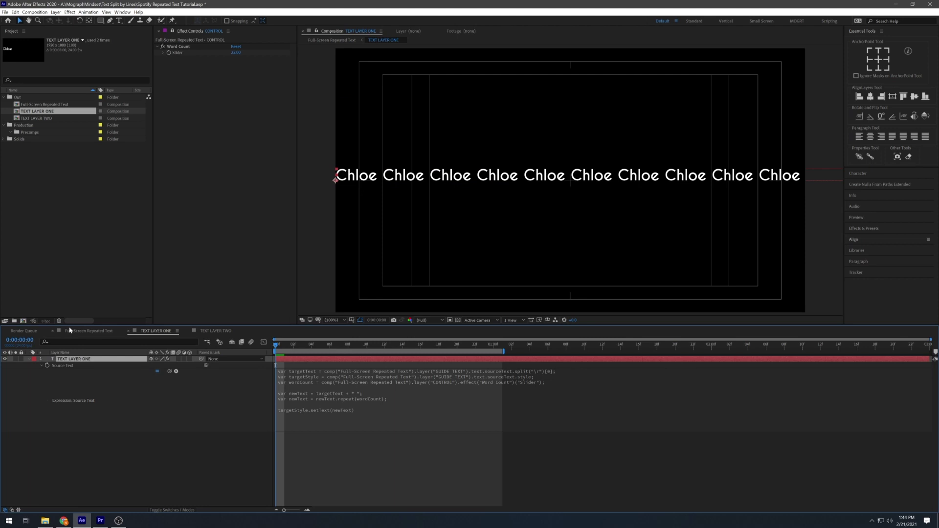
{"action": "left_click", "coordinate": [87, 331]}
{"action": "left_click_drag", "start_coordinate": [73, 372], "coordinate": [73, 380]}
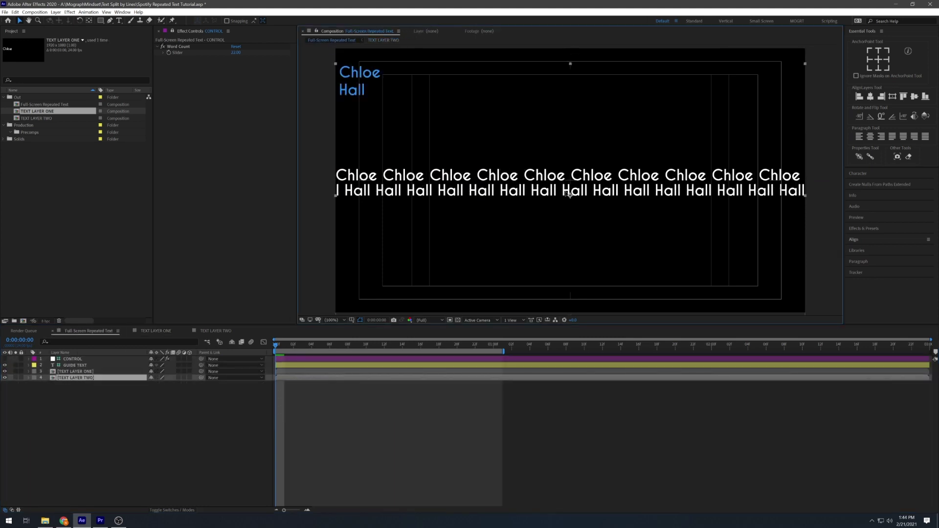
{"action": "left_click", "coordinate": [73, 371], "text": "shift"}
Duplicate the text layer pair repeatedly into nineteen layers, then delete the extra last layer
{"action": "key", "text": "ctrl+d"}
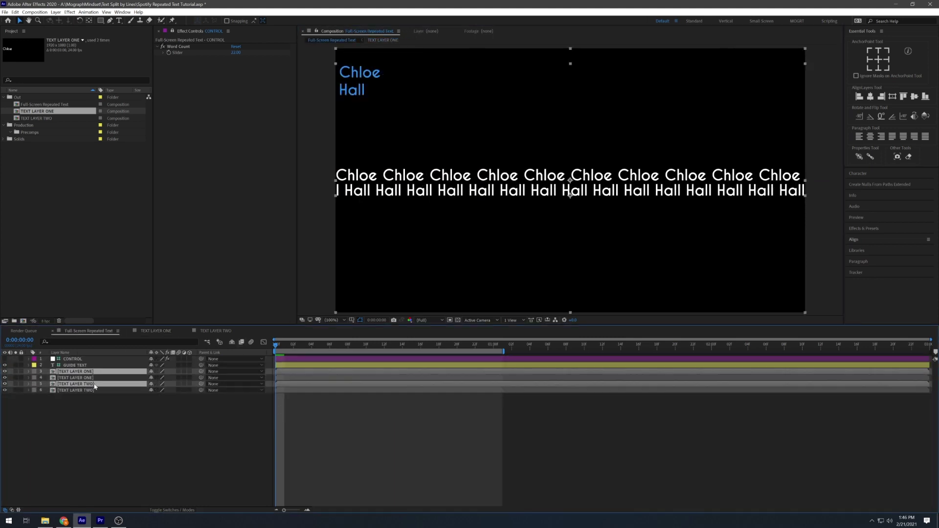
{"action": "key", "text": "ctrl+d"}
{"action": "key", "text": "ctrl+d"}
{"action": "key", "text": "ctrl+d"}
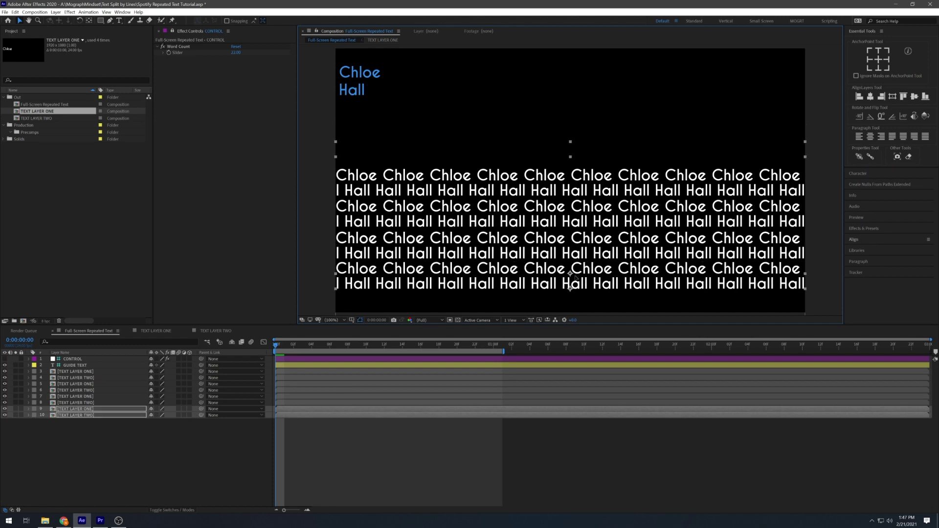
{"action": "key", "text": "ctrl+d"}
{"action": "key", "text": "ctrl+d"}
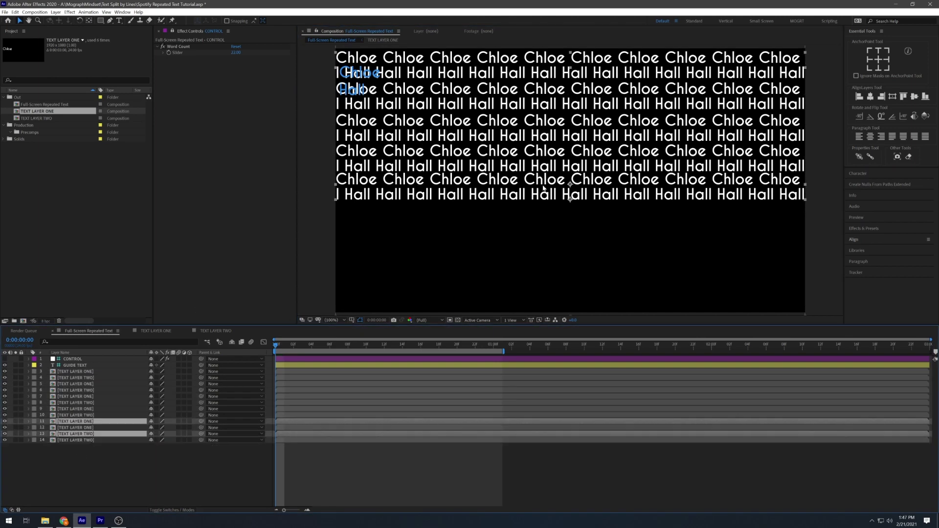
{"action": "key", "text": "ctrl+d"}
{"action": "key", "text": "ctrl+d"}
{"action": "key", "text": "shift+slash"}
{"action": "left_click", "coordinate": [85, 478]}
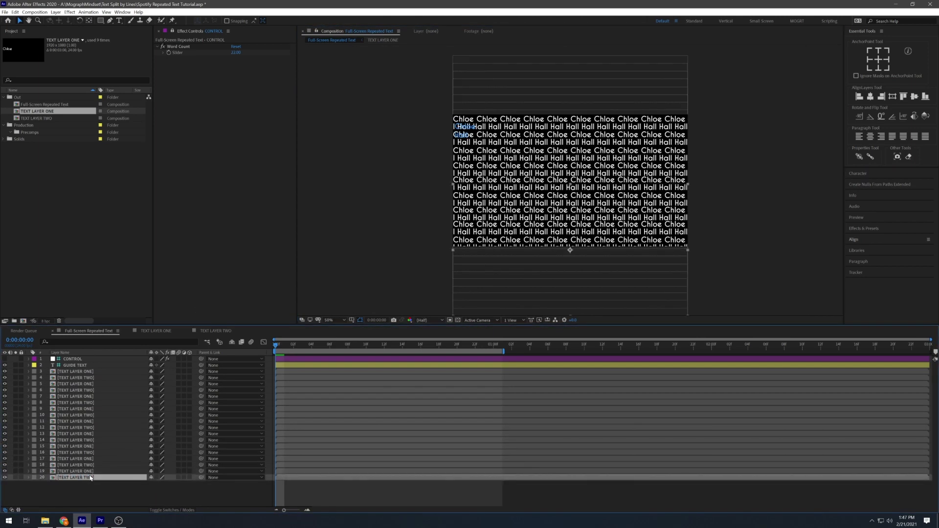
{"action": "key", "text": "Delete"}
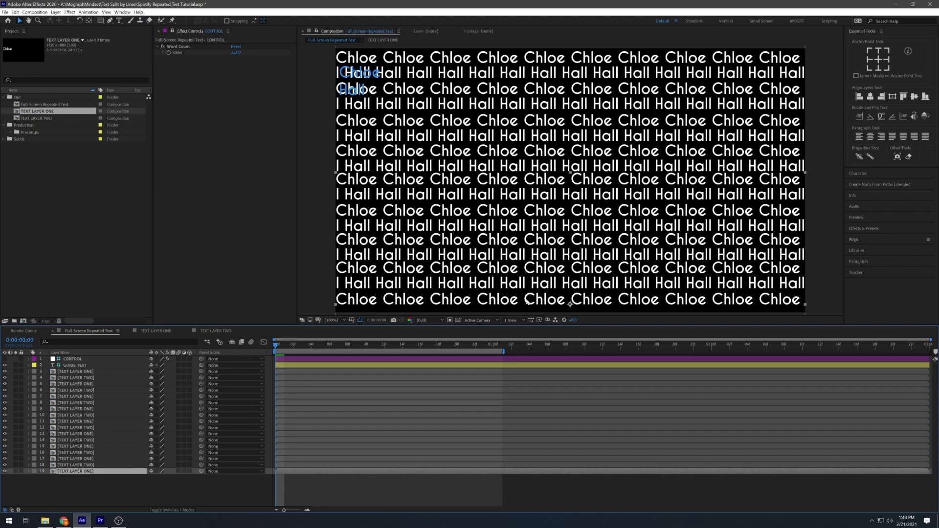
Set the bottom layer's Position Y to 1080 and move the top Chloe row to the top edge
{"action": "key", "text": "p"}
{"action": "left_click", "coordinate": [166, 477]}
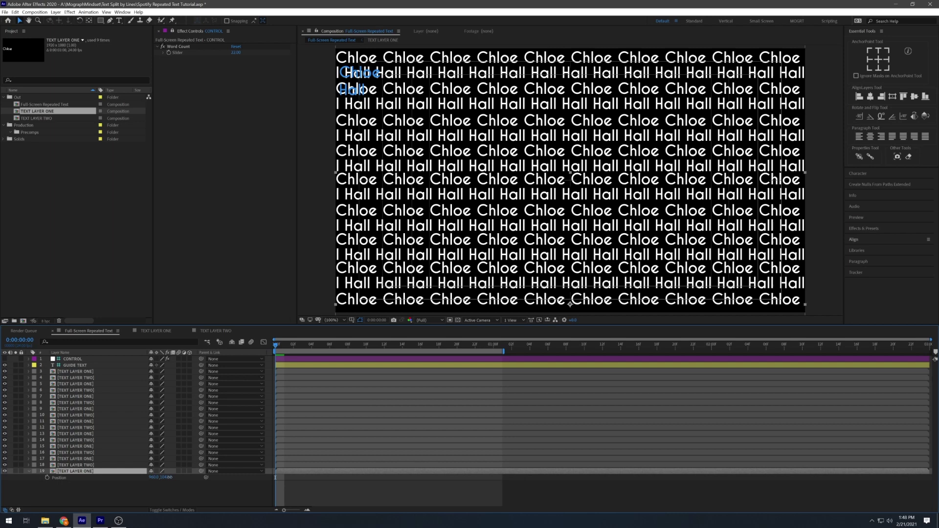
{"action": "type", "text": "1080"}
{"action": "key", "text": "Return"}
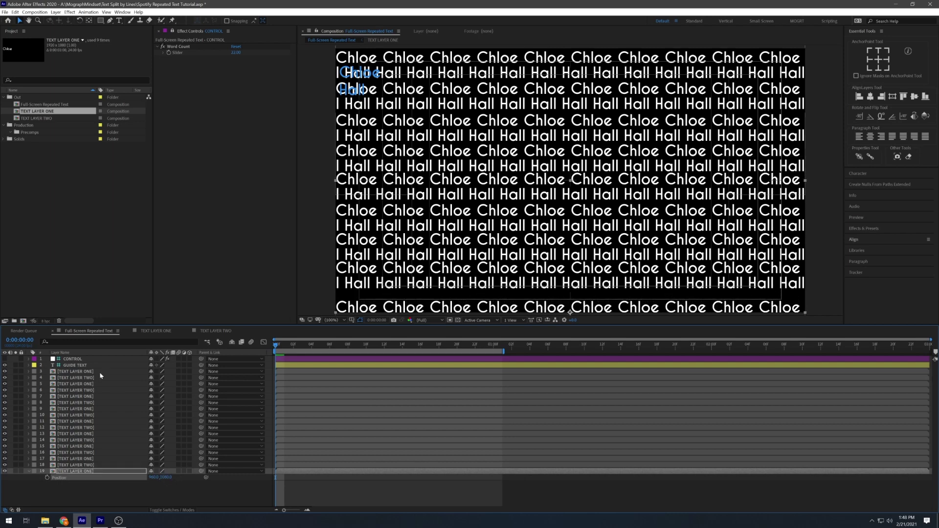
{"action": "left_click", "coordinate": [571, 49]}
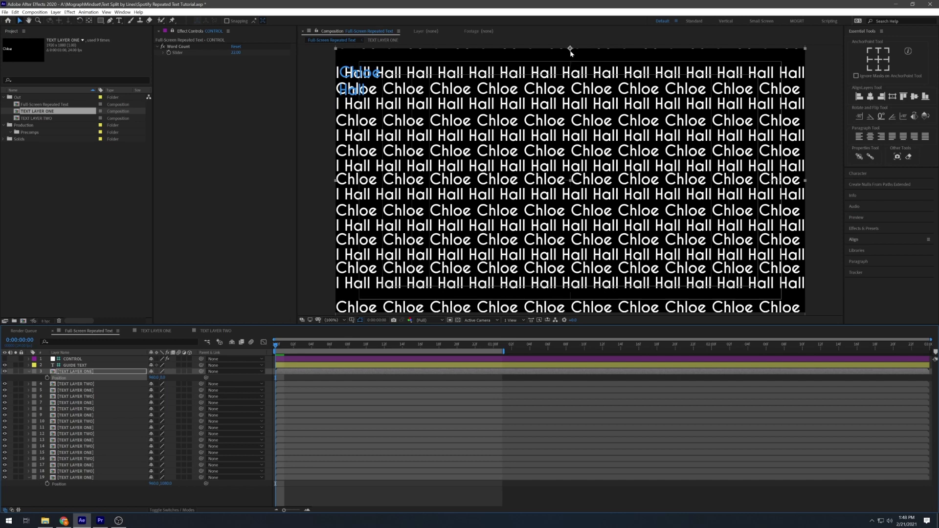
{"action": "scroll", "coordinate": [571, 66], "scroll_direction": "up", "scroll_amount": 3}
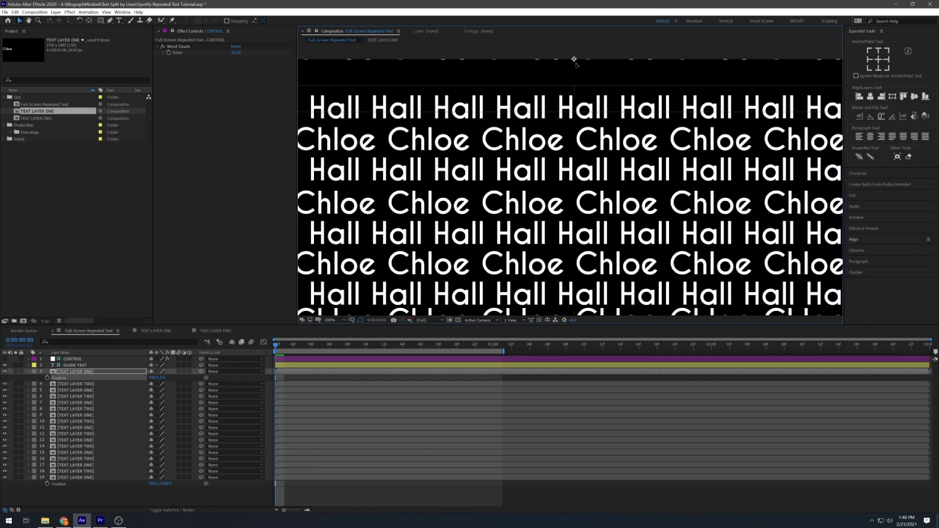
{"action": "left_click_drag", "start_coordinate": [572, 63], "coordinate": [575, 84]}
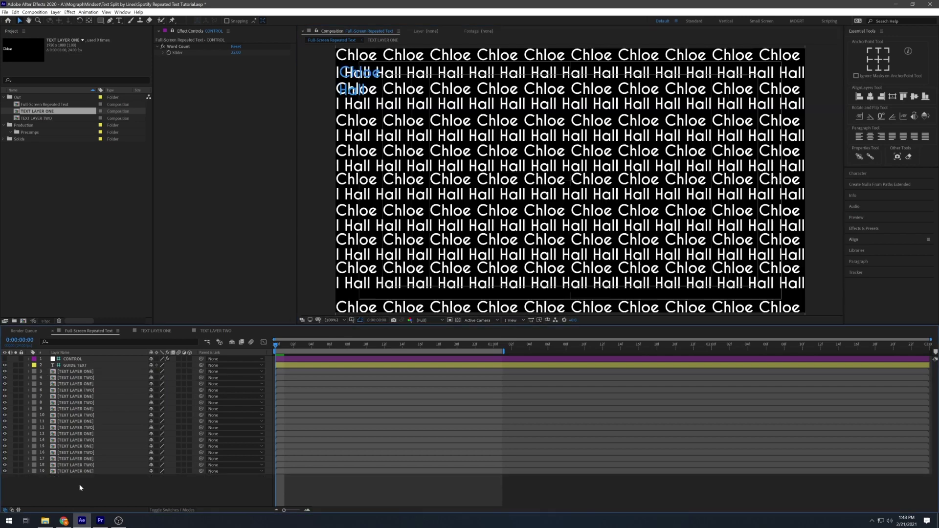
Distribute all the text layers vertically and preview the repeated rows
{"action": "left_click", "coordinate": [118, 373], "text": "shift"}
{"action": "left_click", "coordinate": [855, 239]}
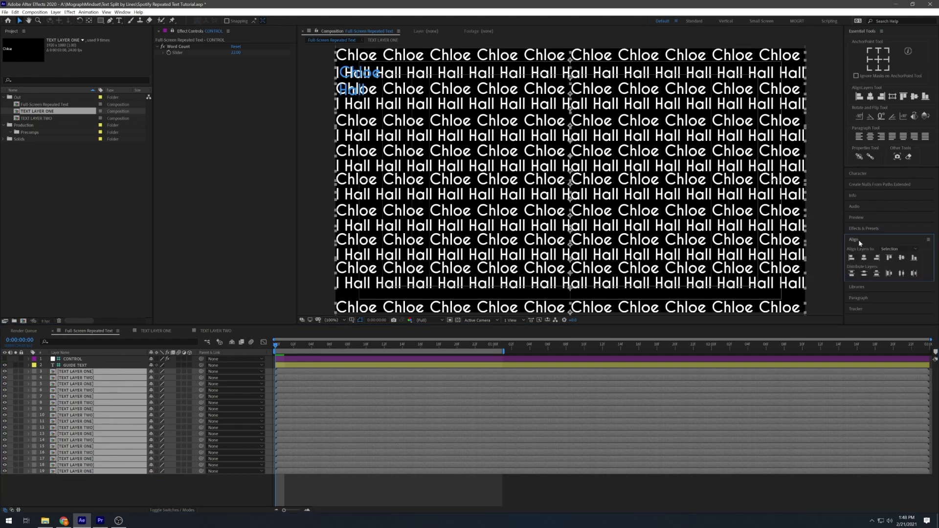
{"action": "left_click", "coordinate": [865, 274]}
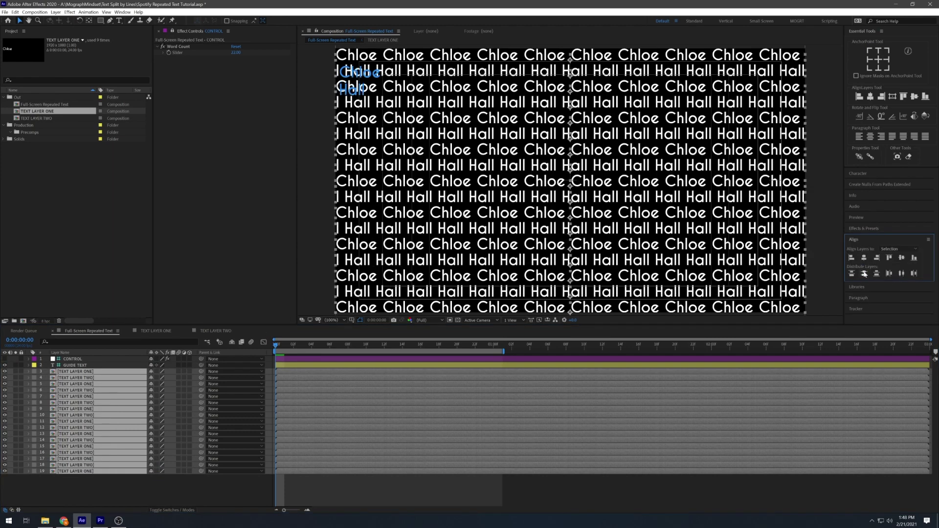
{"action": "key", "text": "space"}
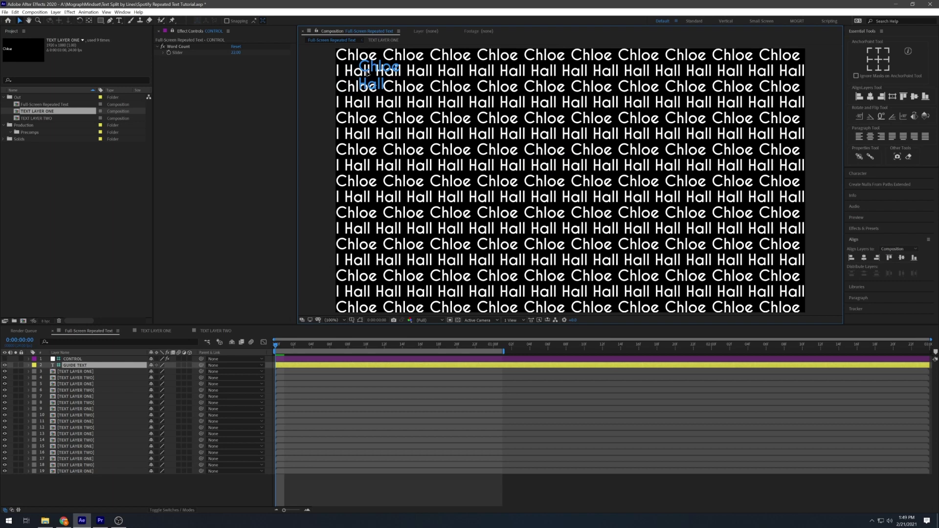
Centre the solo'd GUIDE TEXT layer in the comp and view the Simple Choker matte output
{"action": "left_click_drag", "start_coordinate": [364, 46], "coordinate": [356, 90]}
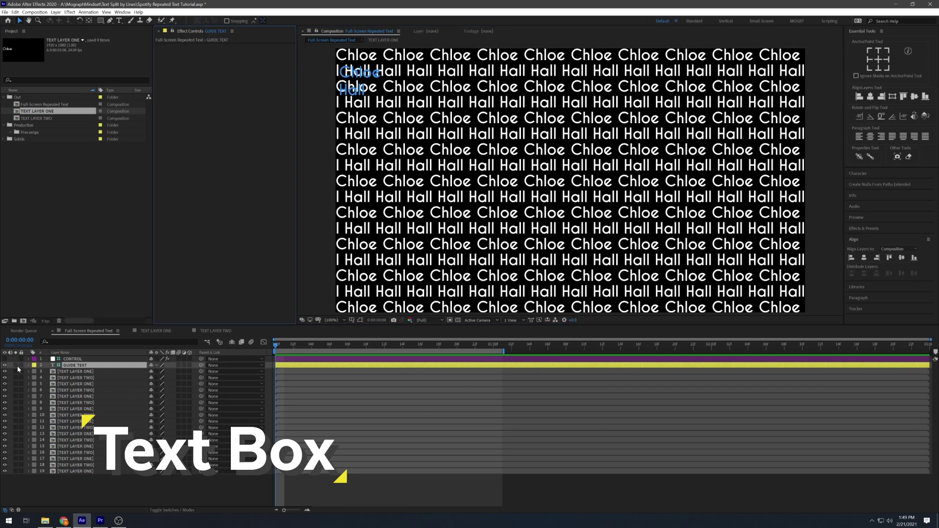
{"action": "left_click", "coordinate": [456, 320]}
{"action": "key", "text": "ctrl+Home"}
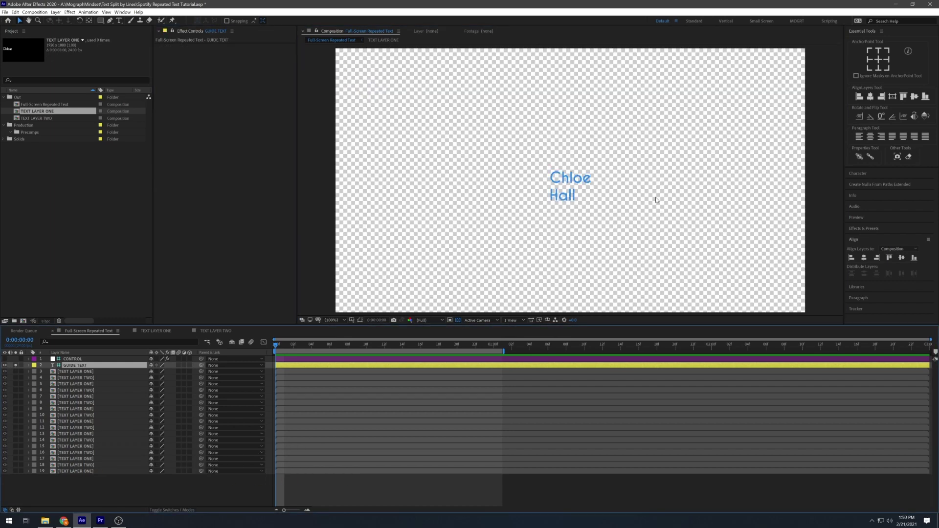
{"action": "scroll", "coordinate": [593, 197], "scroll_direction": "up", "scroll_amount": 2}
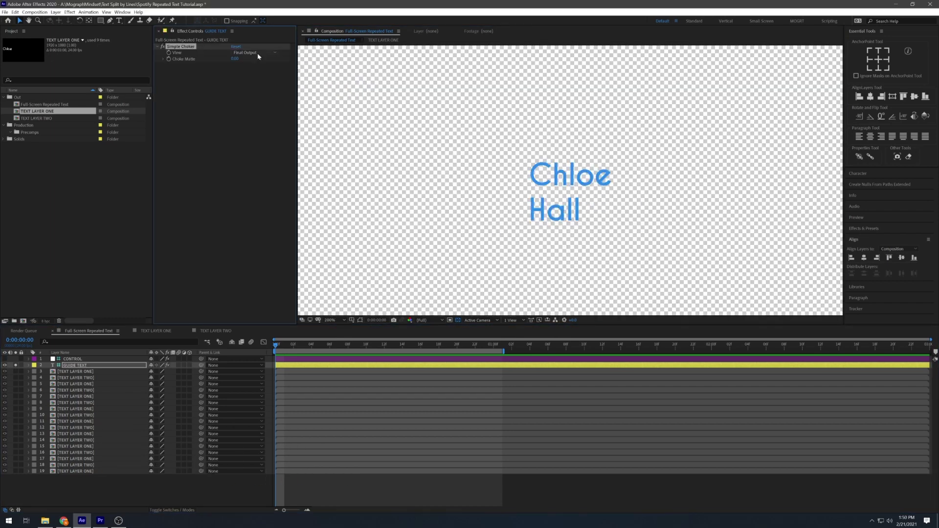
{"action": "left_click", "coordinate": [257, 67]}
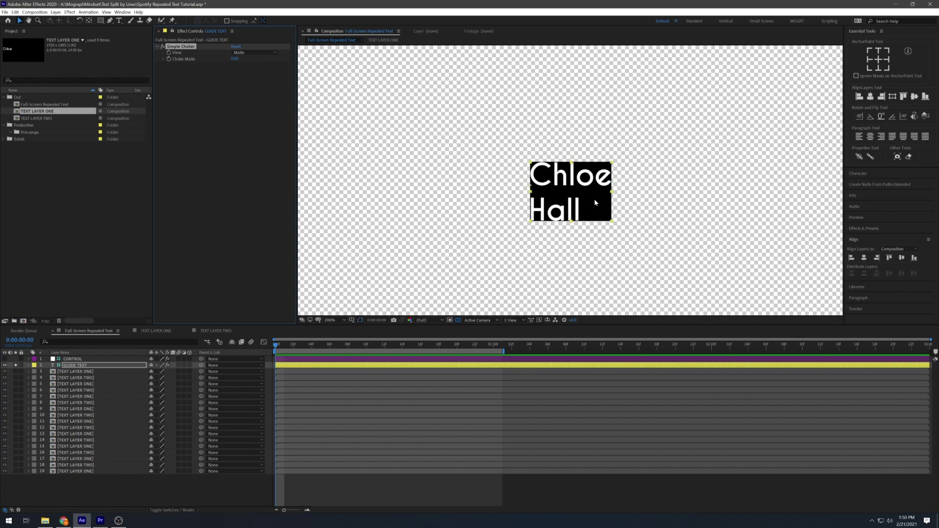
Apply the Fill and CC Composite effects to the guide text
{"action": "key", "text": "ctrl+space"}
{"action": "key", "text": "Down"}
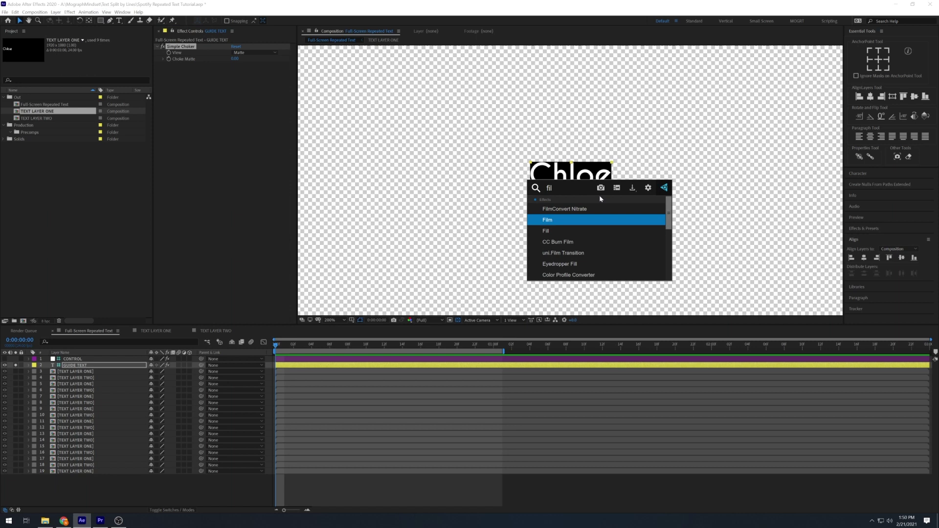
{"action": "key", "text": "Return"}
{"action": "key", "text": "ctrl+space"}
{"action": "type", "text": "cc co"}
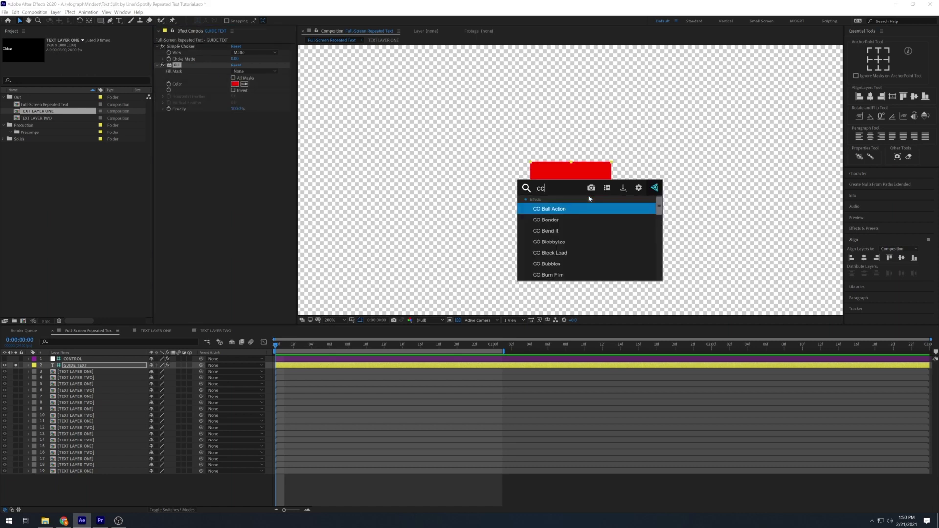
{"action": "key", "text": "Return"}
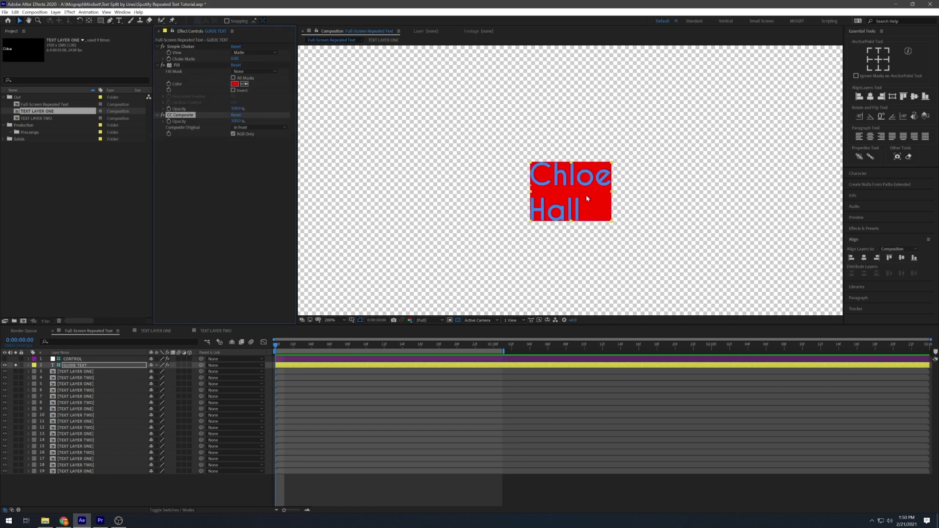
Set CC Composite to In Front so blue text shows on the white box
{"action": "left_click", "coordinate": [163, 65]}
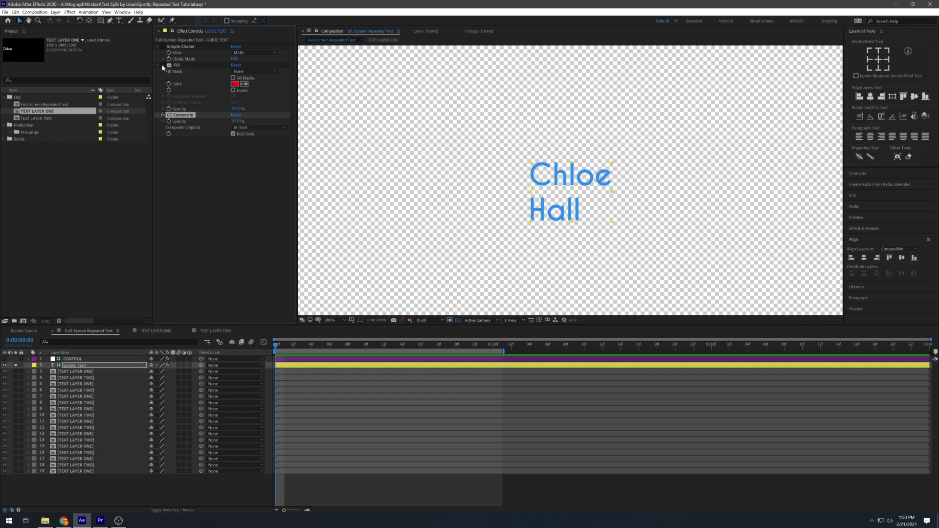
{"action": "left_click", "coordinate": [242, 127]}
{"action": "left_click", "coordinate": [242, 146]}
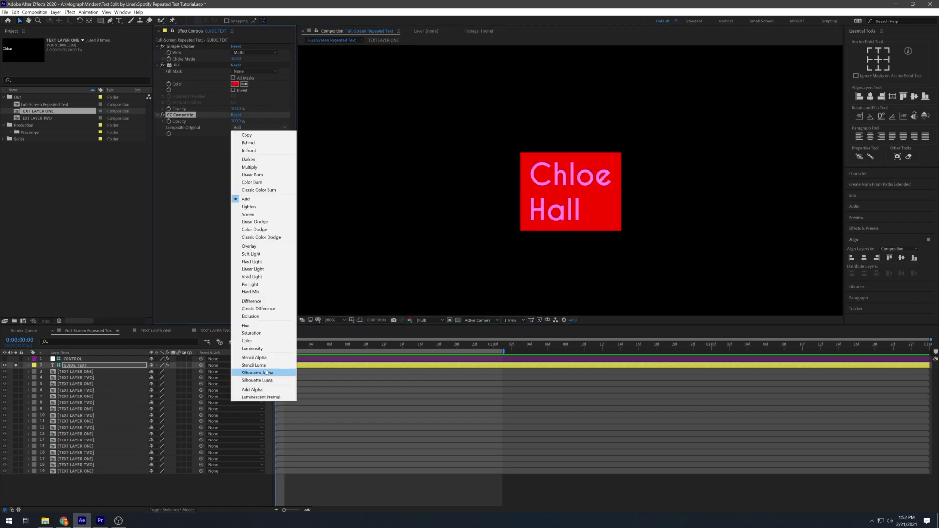
{"action": "left_click", "coordinate": [258, 373]}
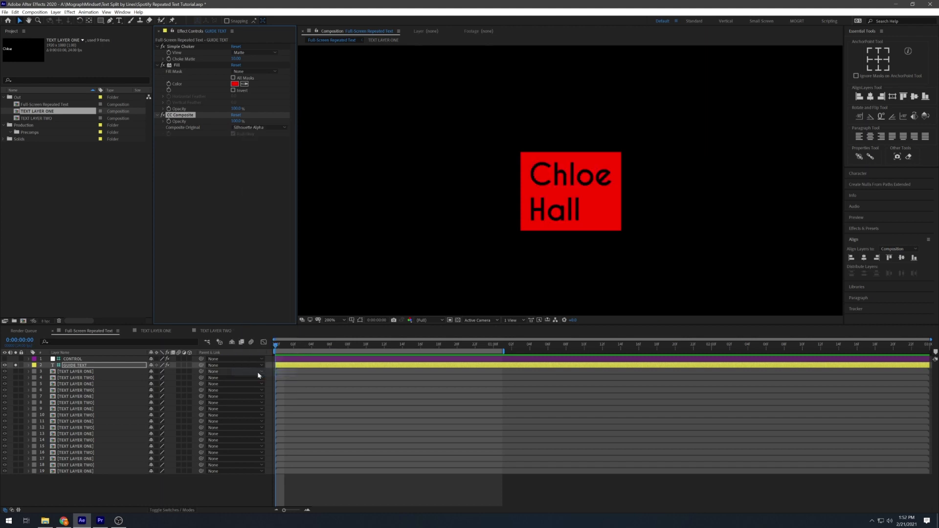
{"action": "left_click", "coordinate": [394, 320]}
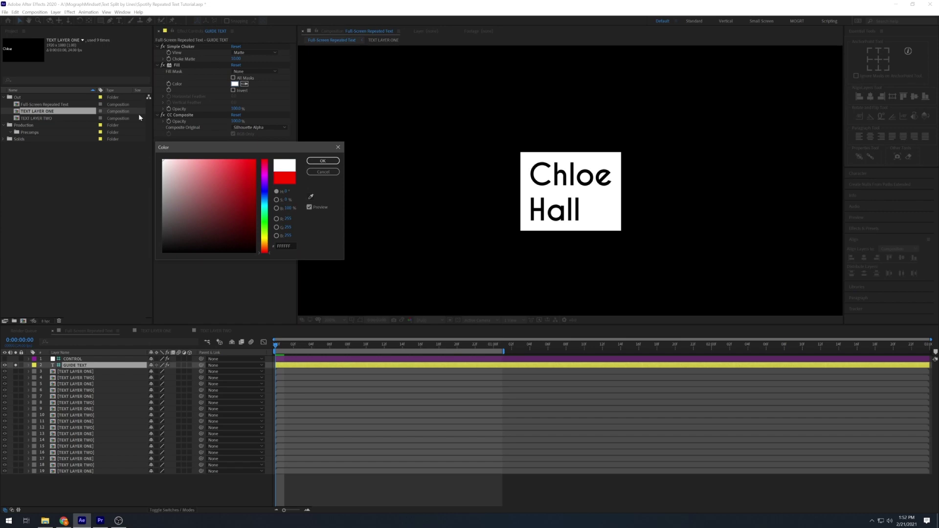
{"action": "left_click", "coordinate": [255, 129]}
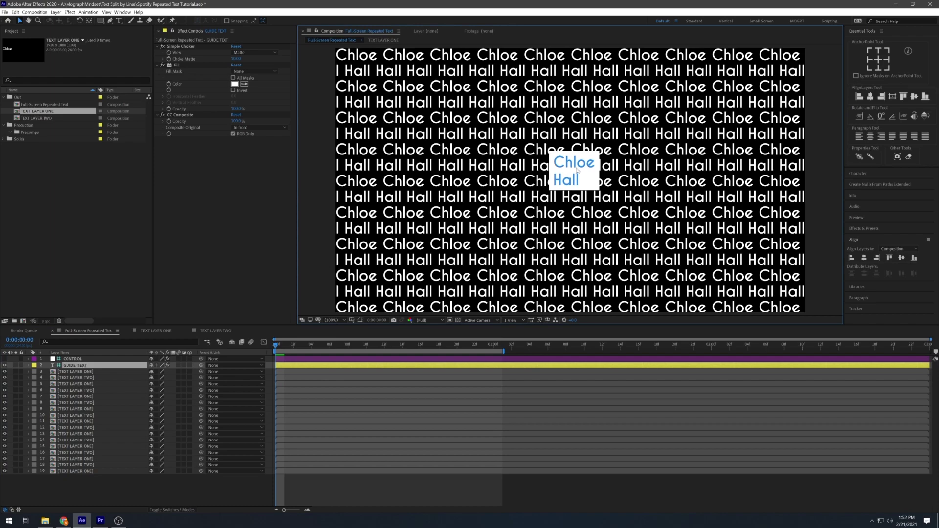
Precompose repeated text layers 3–19 into a new composition named BUILD-UP
{"action": "key", "text": "space"}
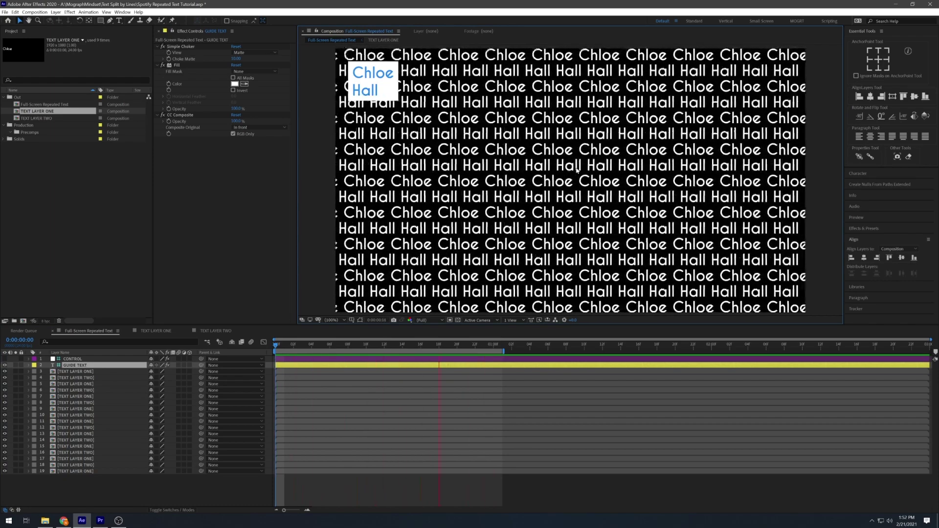
{"action": "left_click", "coordinate": [89, 373], "text": "shift"}
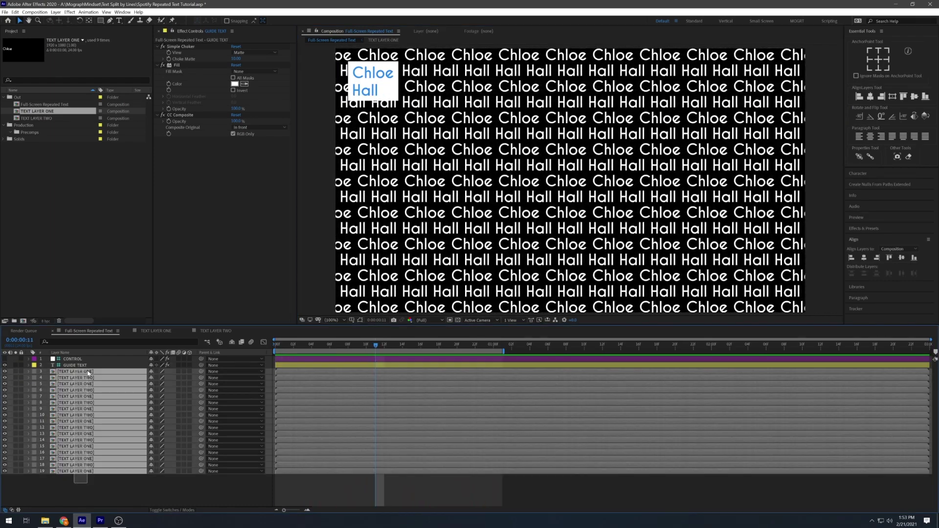
{"action": "key", "text": "ctrl+shift+c"}
{"action": "type", "text": "BUILD-UP"}
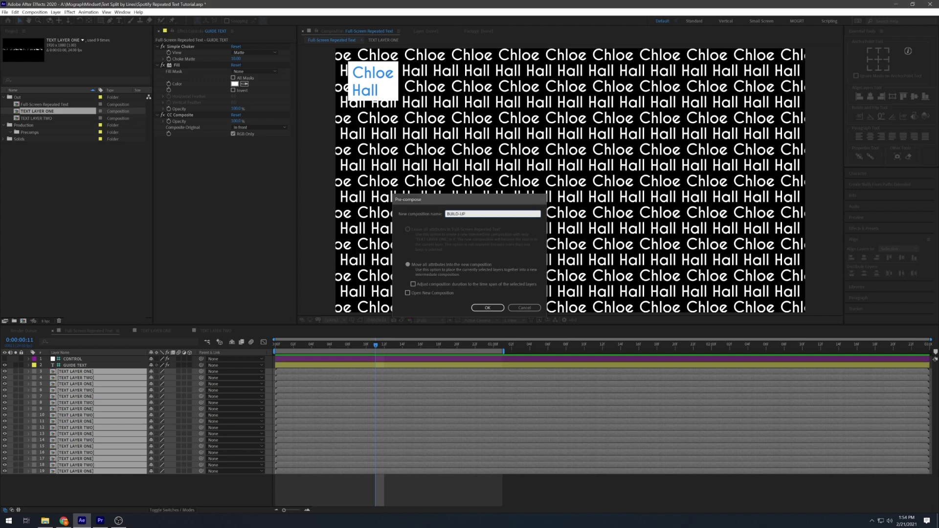
{"action": "key", "text": "Return"}
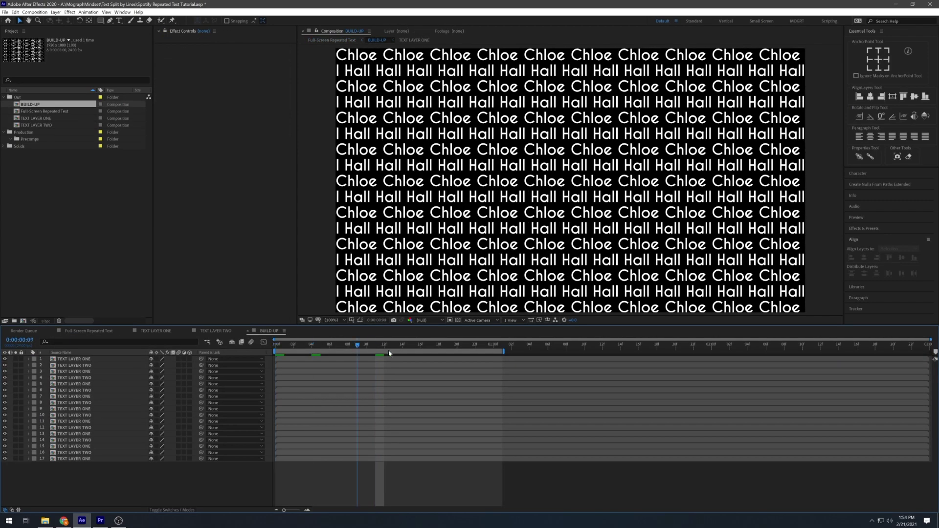
Add Black Solid 1 to the Full Screen Repeated Text comp, below the BUILD-UP layer
{"action": "left_click", "coordinate": [89, 331]}
{"action": "left_click", "coordinate": [457, 321]}
{"action": "key", "text": "ctrl+y"}
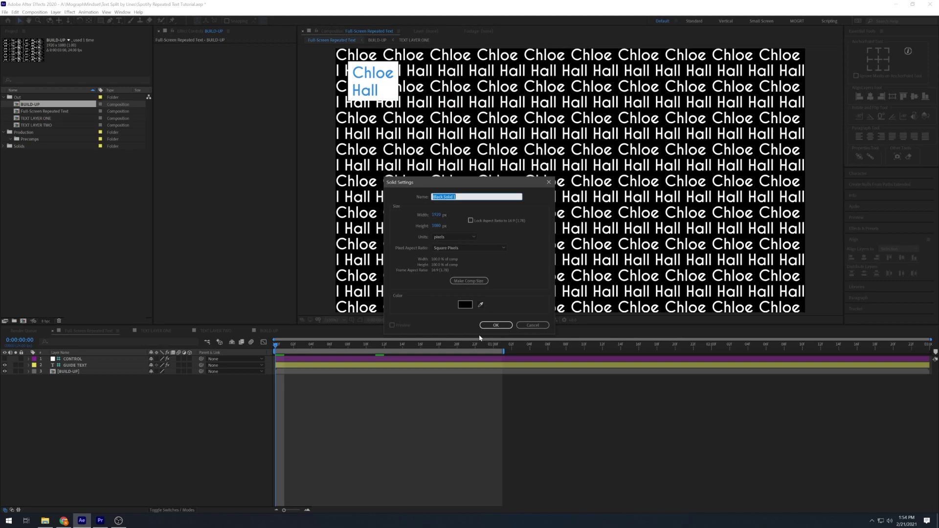
{"action": "key", "text": "Return"}
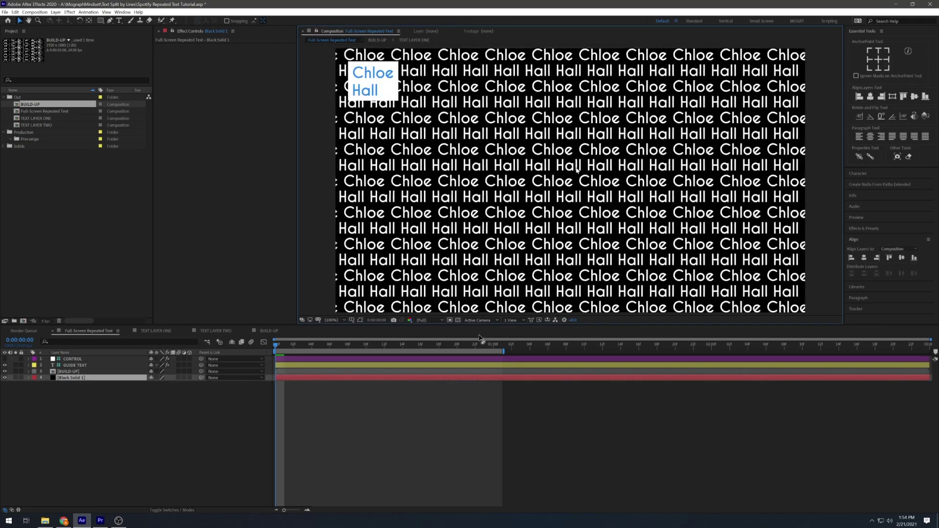